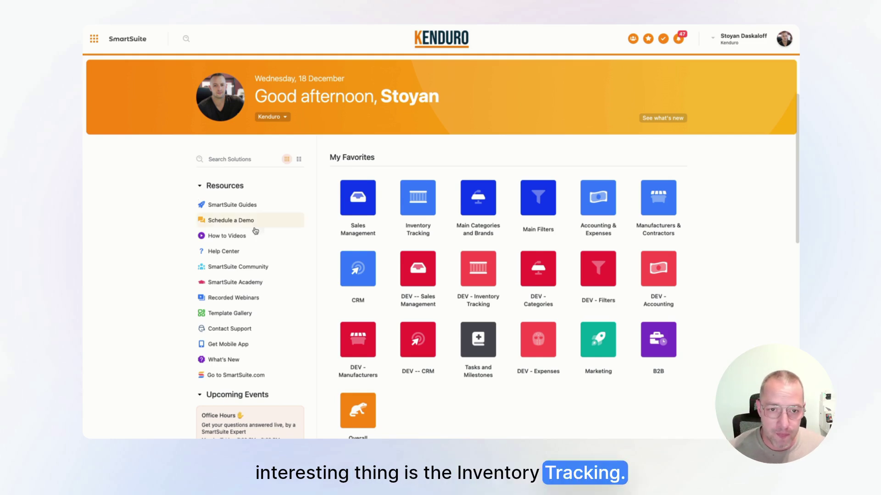
Open Inventory Tracking and browse the Products table's Product Overview of 2,711 products
{"action": "left_click", "coordinate": [423, 223]}
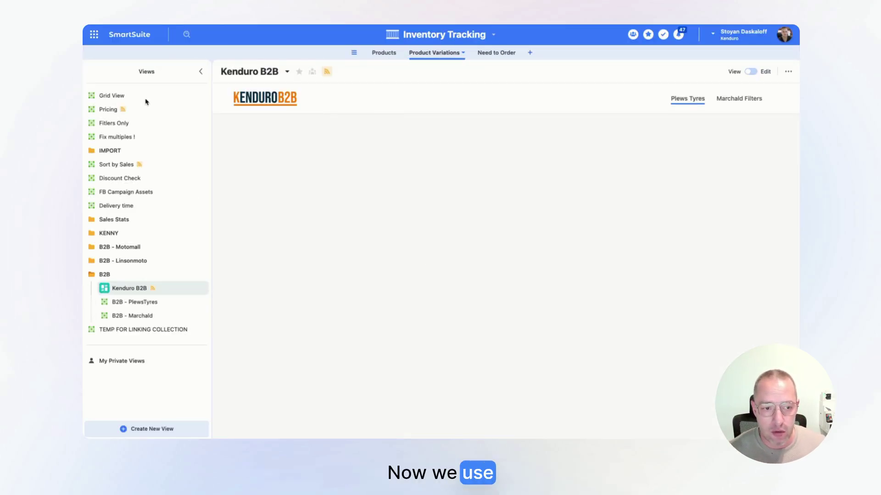
{"action": "left_click", "coordinate": [385, 53]}
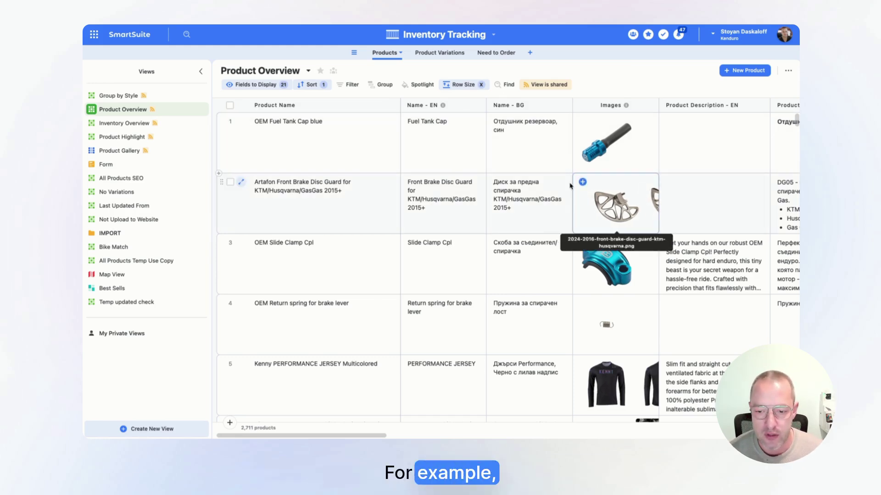
{"action": "scroll", "coordinate": [303, 335], "scroll_direction": "down", "scroll_amount": 3}
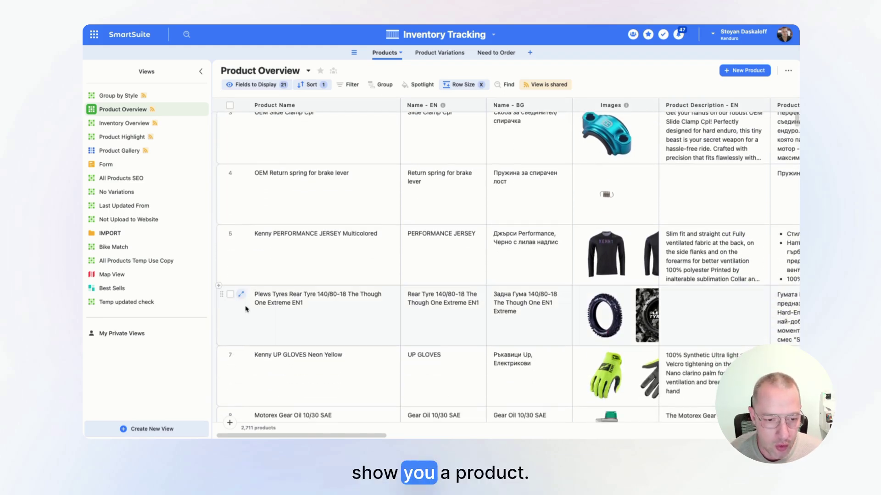
Open the Plews Tyres Rear Tyre 140/80-18 page, select its title and read through the description
{"action": "left_click", "coordinate": [241, 295]}
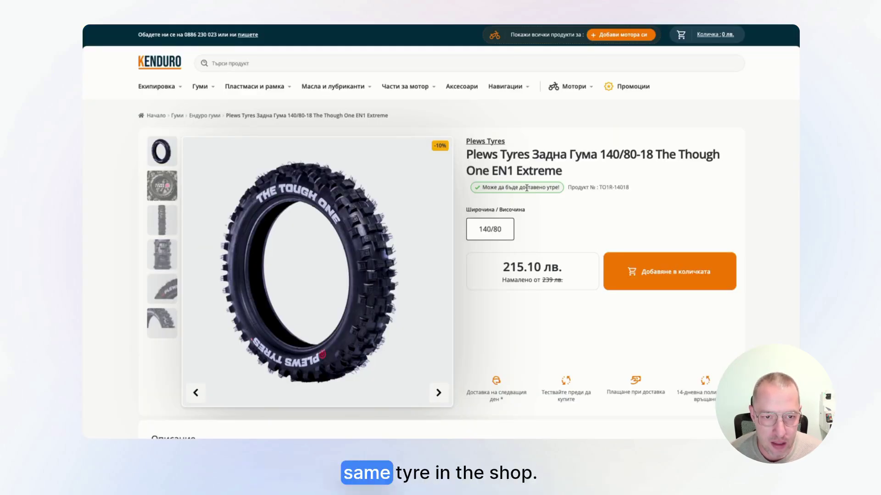
{"action": "scroll", "coordinate": [527, 188], "scroll_direction": "down", "scroll_amount": 1}
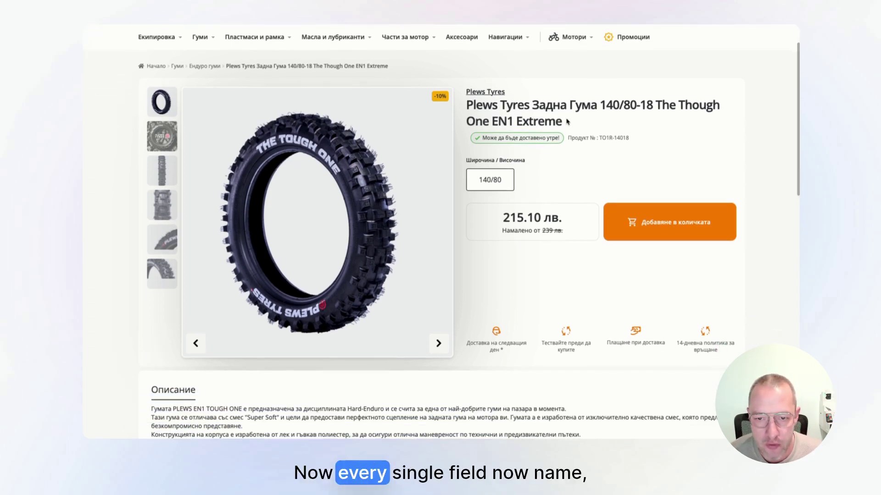
{"action": "left_click_drag", "start_coordinate": [566, 122], "coordinate": [508, 115]}
{"action": "triple_click", "coordinate": [507, 115]}
{"action": "left_click", "coordinate": [551, 178]}
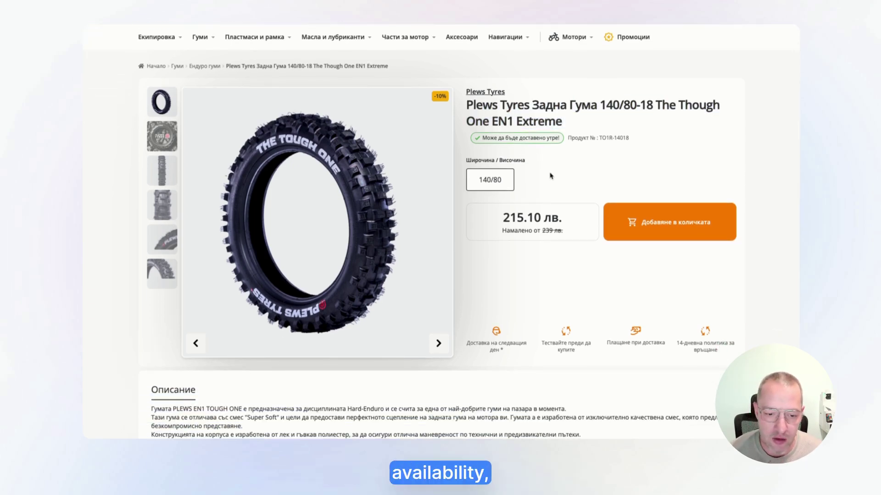
{"action": "scroll", "coordinate": [552, 177], "scroll_direction": "down", "scroll_amount": 6}
{"action": "scroll", "coordinate": [206, 130], "scroll_direction": "down", "scroll_amount": 2}
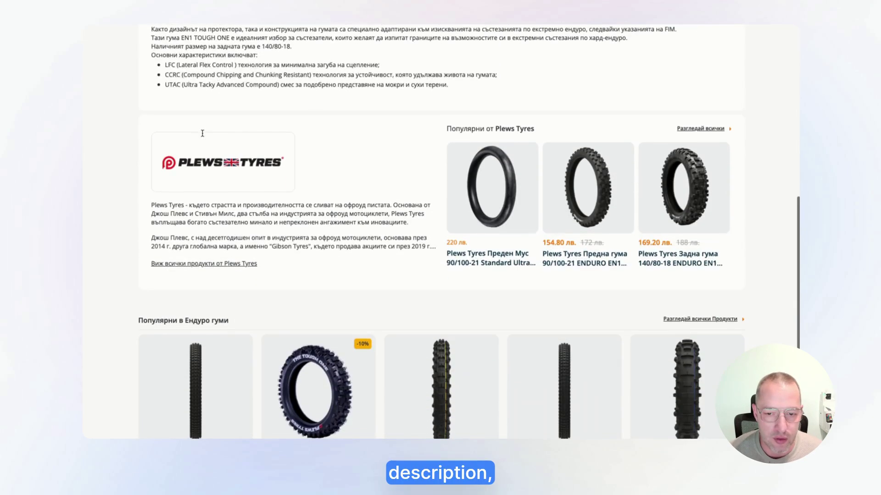
{"action": "scroll", "coordinate": [203, 136], "scroll_direction": "down", "scroll_amount": 4}
{"action": "key", "text": "Home"}
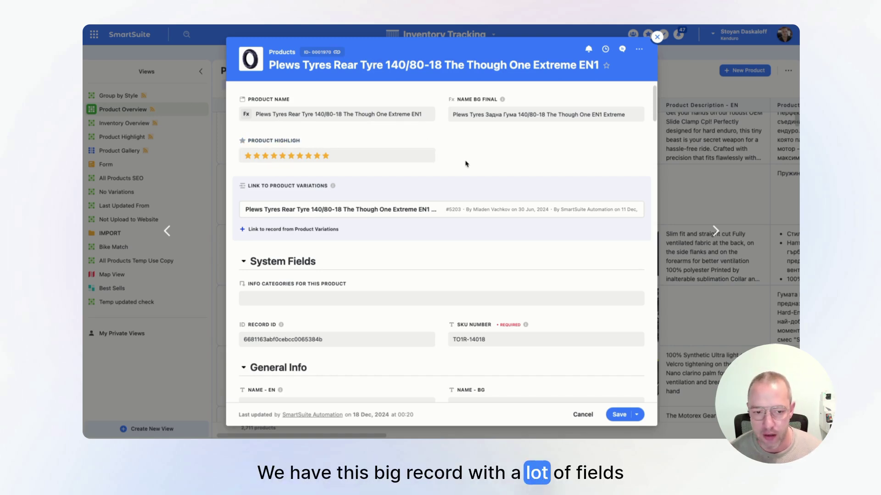
Scroll to General Info and review the linked Plews Tyres brand record with its tyres and stock orders
{"action": "scroll", "coordinate": [465, 164], "scroll_direction": "down", "scroll_amount": 2}
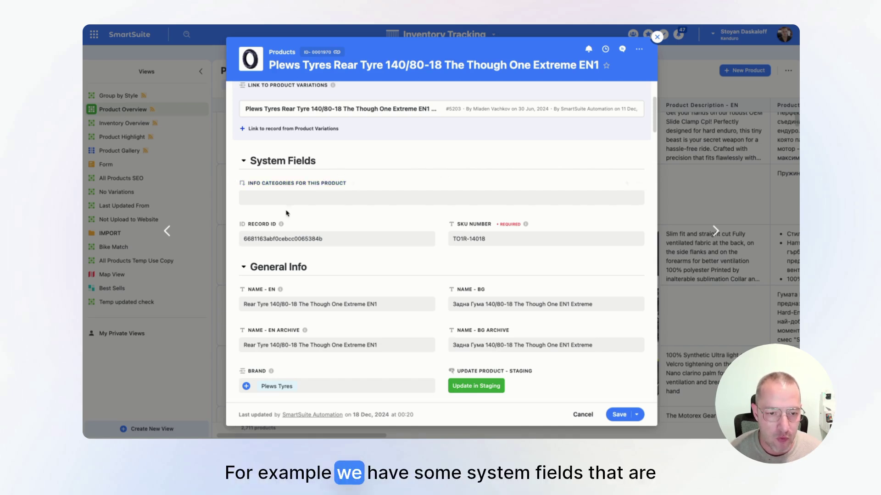
{"action": "scroll", "coordinate": [339, 224], "scroll_direction": "down", "scroll_amount": 3}
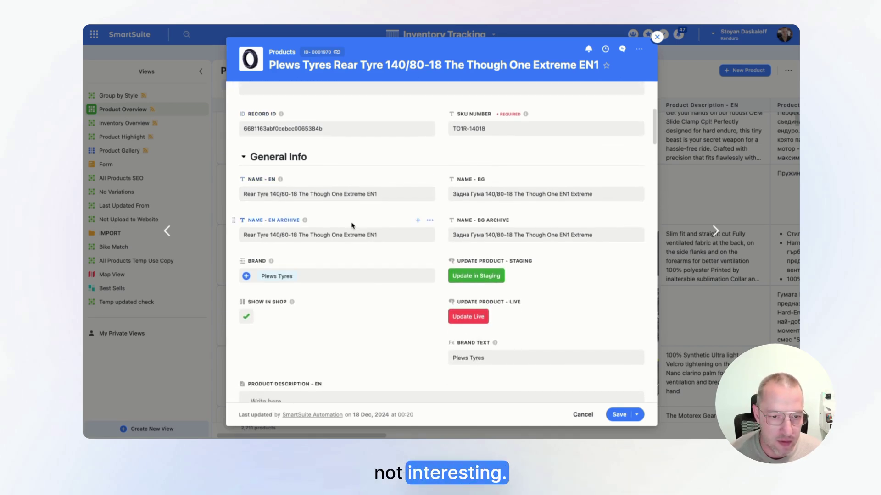
{"action": "scroll", "coordinate": [351, 225], "scroll_direction": "down", "scroll_amount": 1}
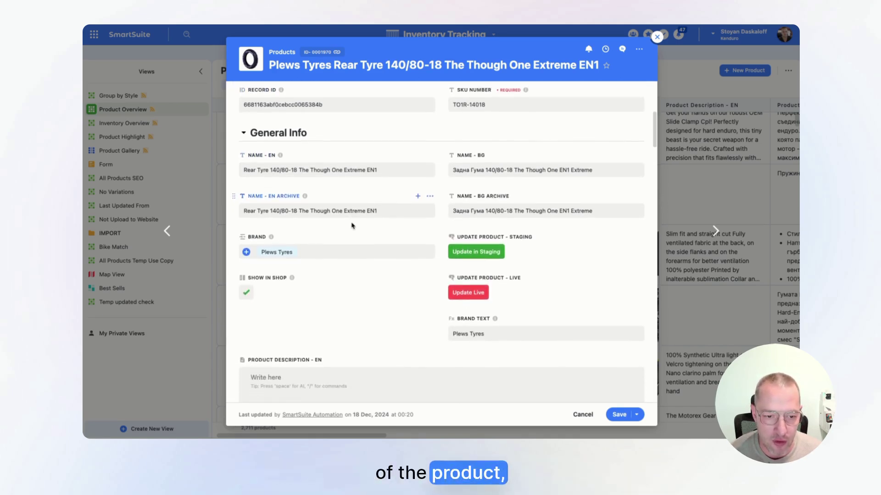
{"action": "left_click", "coordinate": [275, 254]}
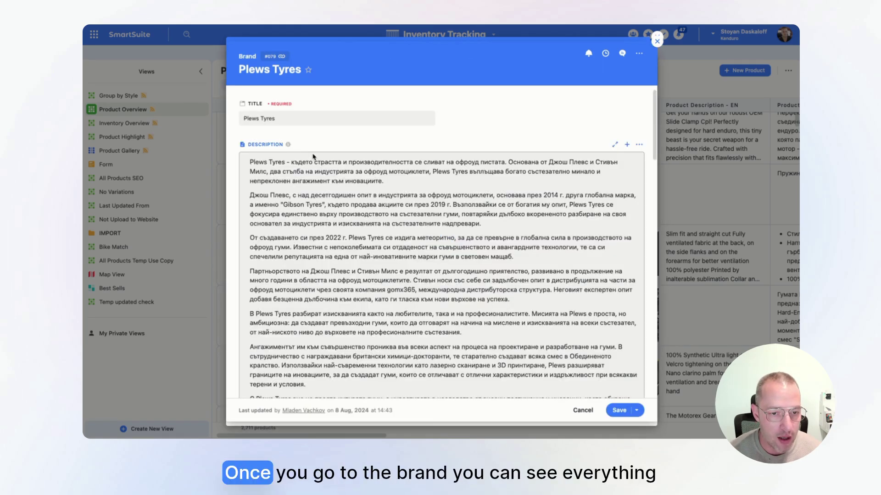
{"action": "scroll", "coordinate": [321, 158], "scroll_direction": "down", "scroll_amount": 10}
{"action": "scroll", "coordinate": [321, 159], "scroll_direction": "up", "scroll_amount": 10}
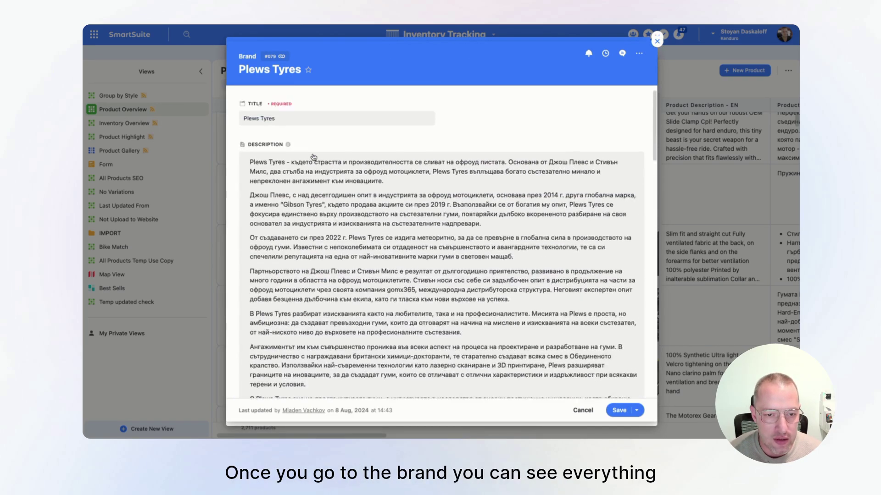
{"action": "scroll", "coordinate": [312, 154], "scroll_direction": "down", "scroll_amount": 15}
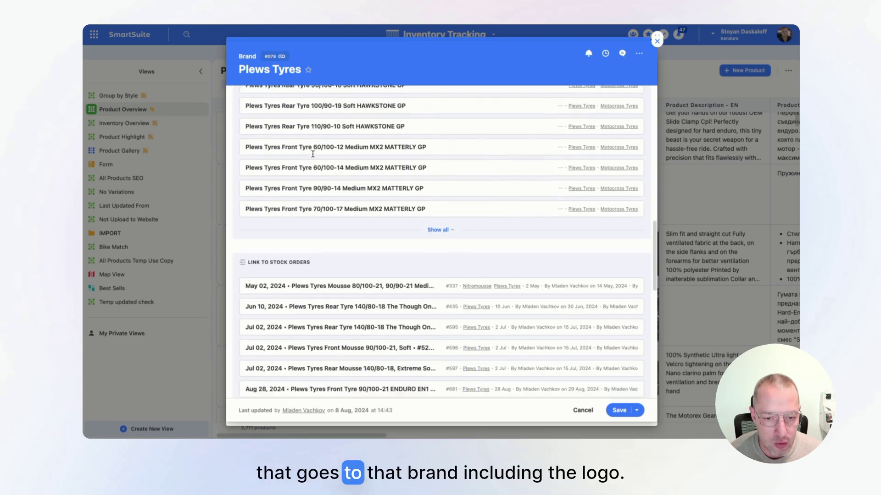
{"action": "scroll", "coordinate": [313, 157], "scroll_direction": "down", "scroll_amount": 3}
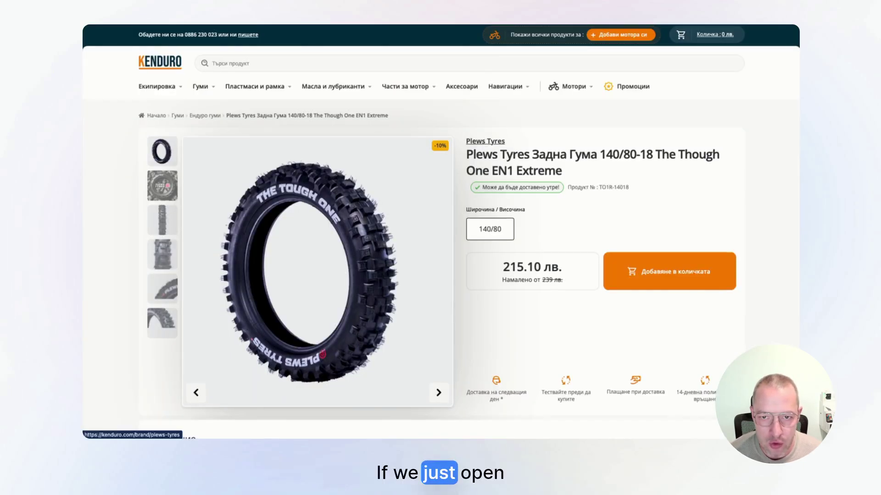
Open the Plews Tyres brand page in the shop and browse its tyre grid
{"action": "left_click", "coordinate": [485, 141]}
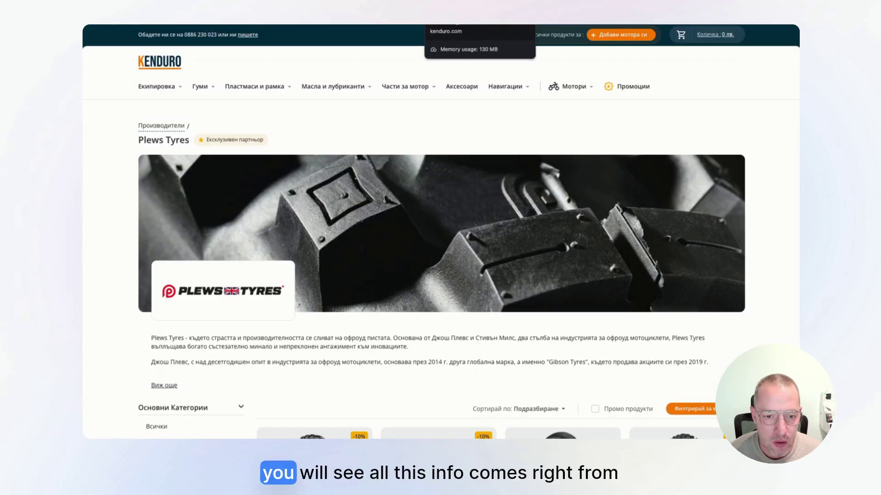
{"action": "scroll", "coordinate": [472, 309], "scroll_direction": "down", "scroll_amount": 6}
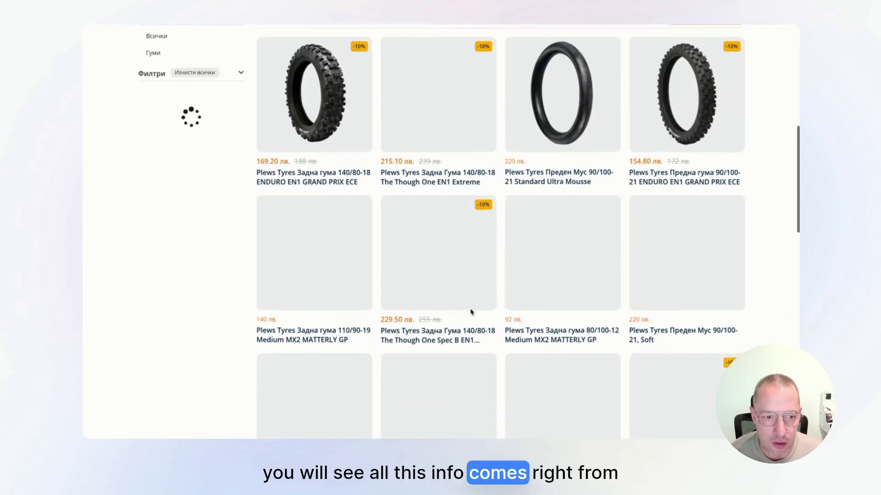
{"action": "scroll", "coordinate": [472, 310], "scroll_direction": "up", "scroll_amount": 7}
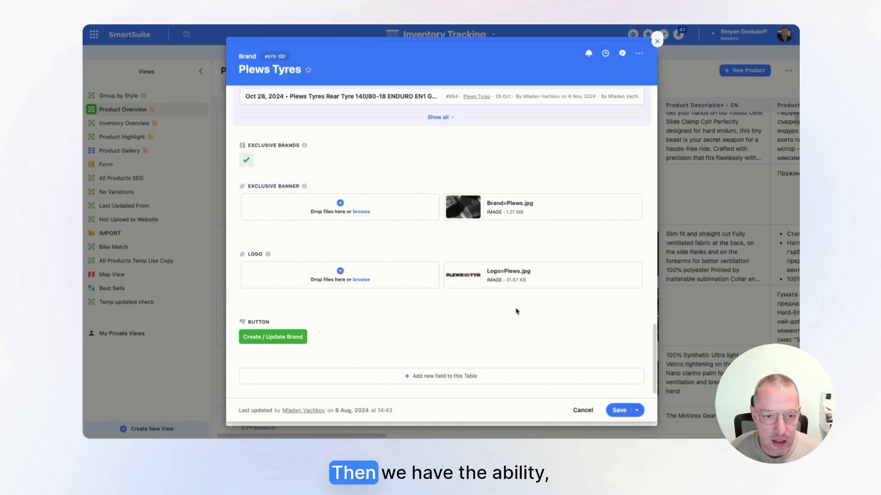
Finish reviewing the Plews Tyres brand record and close it to return to the tyre record
{"action": "scroll", "coordinate": [516, 311], "scroll_direction": "up", "scroll_amount": 4}
{"action": "scroll", "coordinate": [516, 312], "scroll_direction": "down", "scroll_amount": 4}
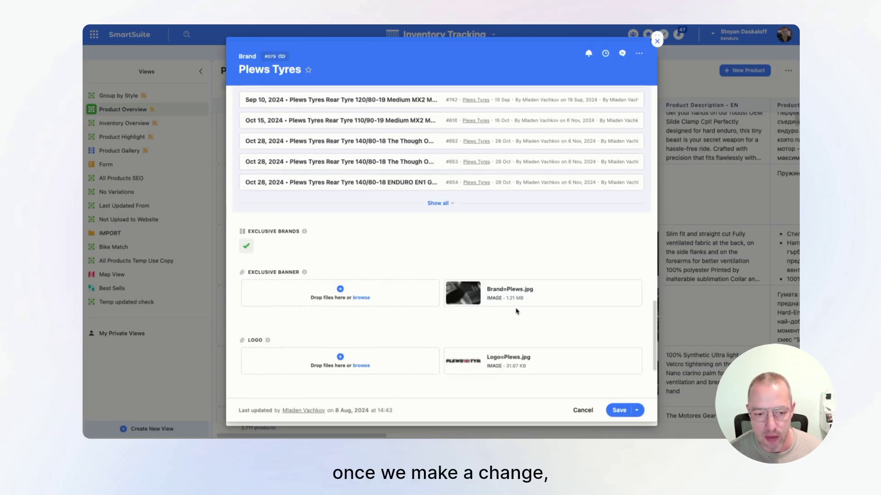
{"action": "scroll", "coordinate": [516, 312], "scroll_direction": "up", "scroll_amount": 10}
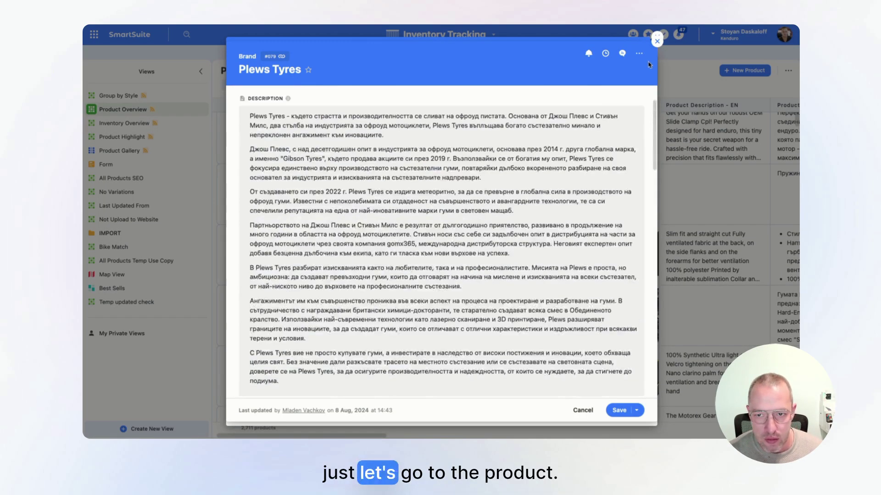
{"action": "left_click", "coordinate": [656, 40]}
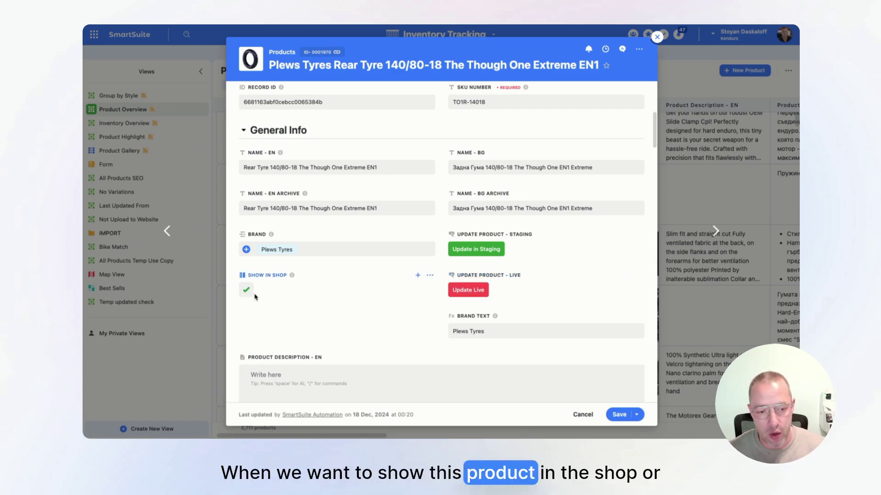
Check the tyre's linked Enduro Tyres child category record, then close it
{"action": "scroll", "coordinate": [255, 297], "scroll_direction": "down", "scroll_amount": 6}
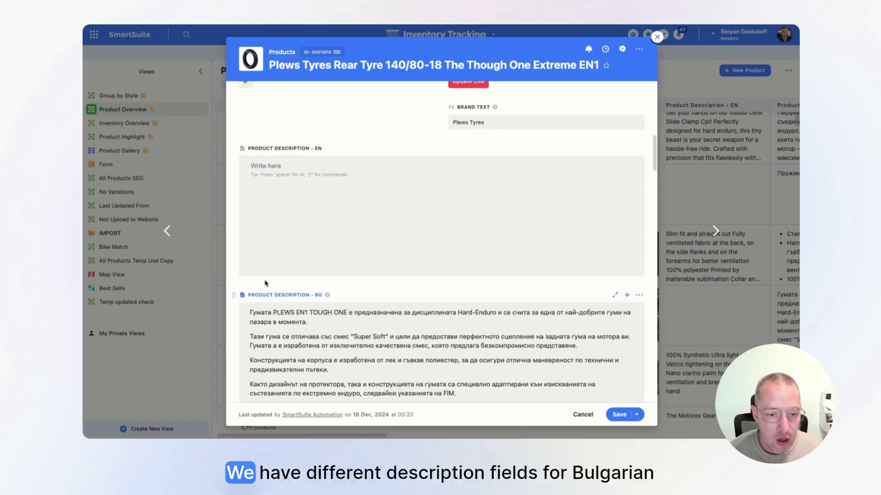
{"action": "scroll", "coordinate": [303, 204], "scroll_direction": "down", "scroll_amount": 8}
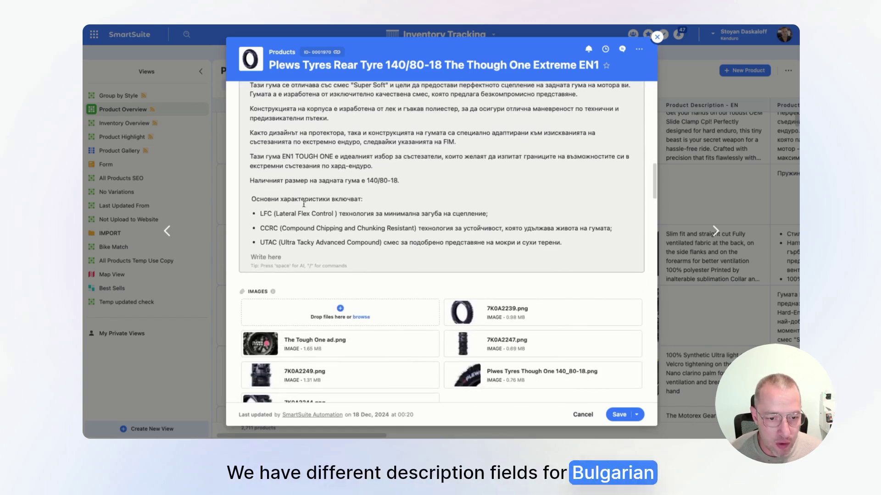
{"action": "scroll", "coordinate": [304, 204], "scroll_direction": "down", "scroll_amount": 5}
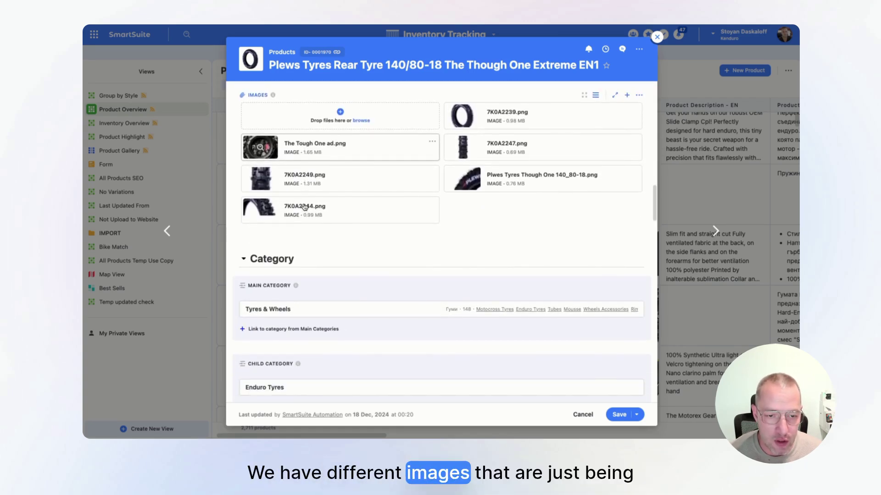
{"action": "scroll", "coordinate": [304, 207], "scroll_direction": "down", "scroll_amount": 4}
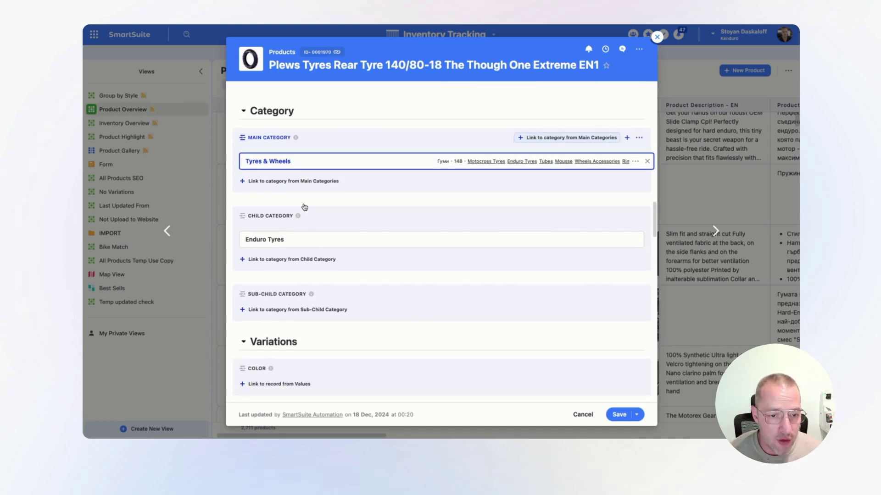
{"action": "scroll", "coordinate": [300, 213], "scroll_direction": "down", "scroll_amount": 1}
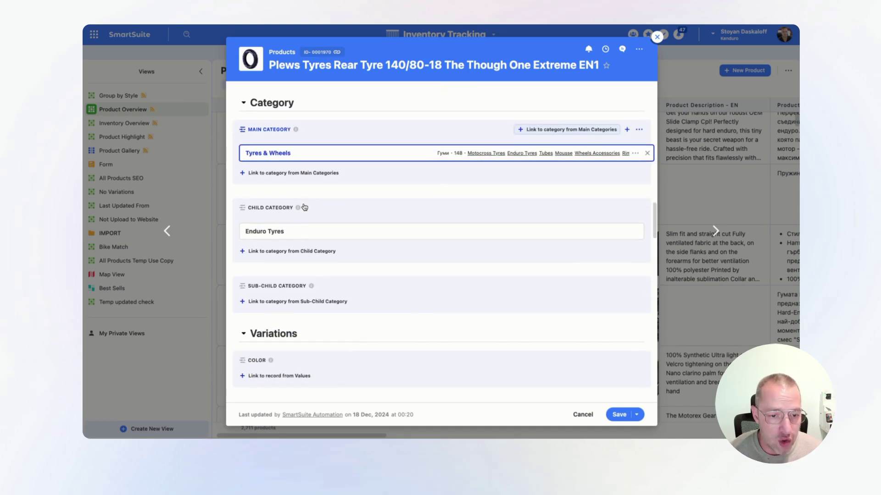
{"action": "left_click", "coordinate": [291, 234]}
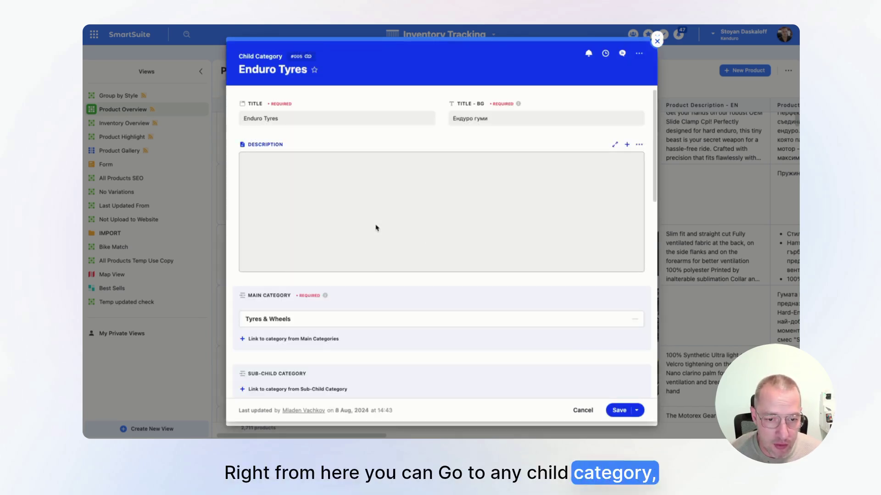
{"action": "scroll", "coordinate": [375, 227], "scroll_direction": "down", "scroll_amount": 15}
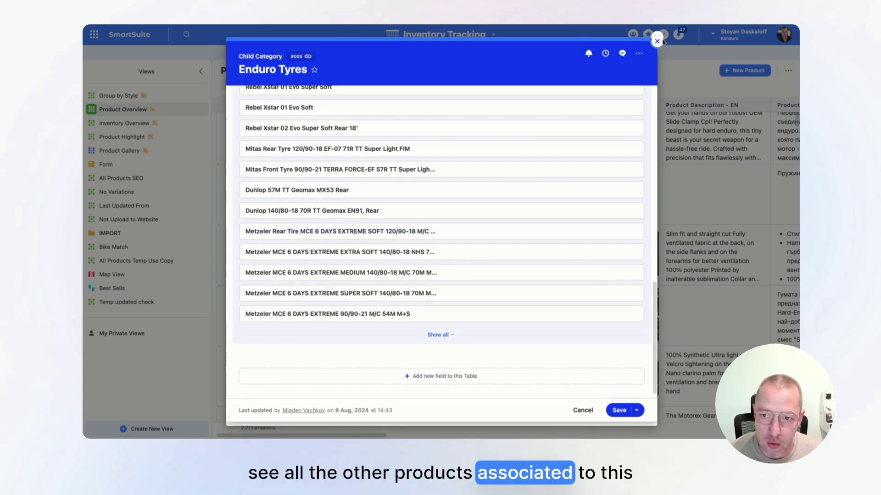
{"action": "left_click", "coordinate": [656, 41]}
Review the tyre record's compatibility, SEO keywords and system fields, then return to the top
{"action": "scroll", "coordinate": [437, 186], "scroll_direction": "down", "scroll_amount": 5}
{"action": "scroll", "coordinate": [438, 185], "scroll_direction": "down", "scroll_amount": 5}
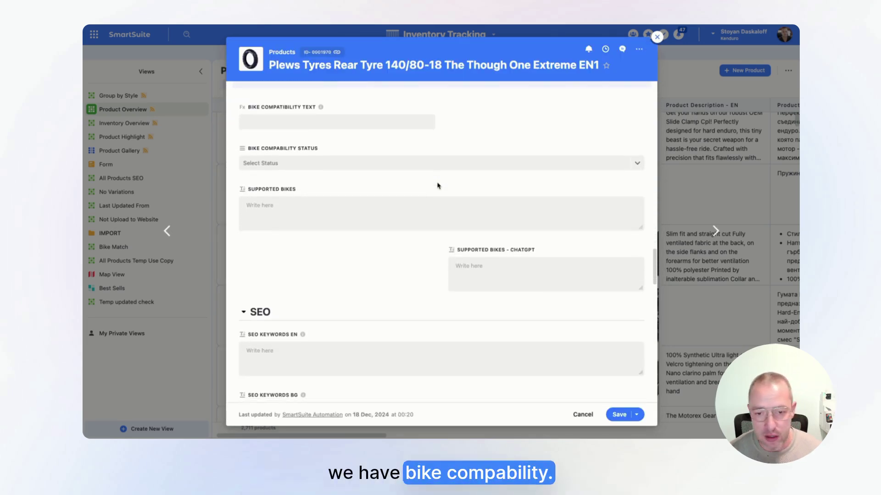
{"action": "scroll", "coordinate": [437, 186], "scroll_direction": "down", "scroll_amount": 5}
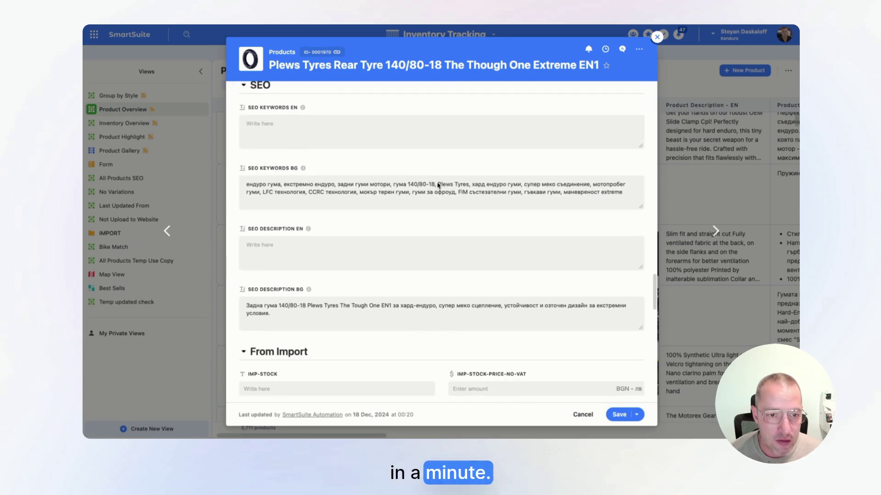
{"action": "scroll", "coordinate": [437, 183], "scroll_direction": "down", "scroll_amount": 1}
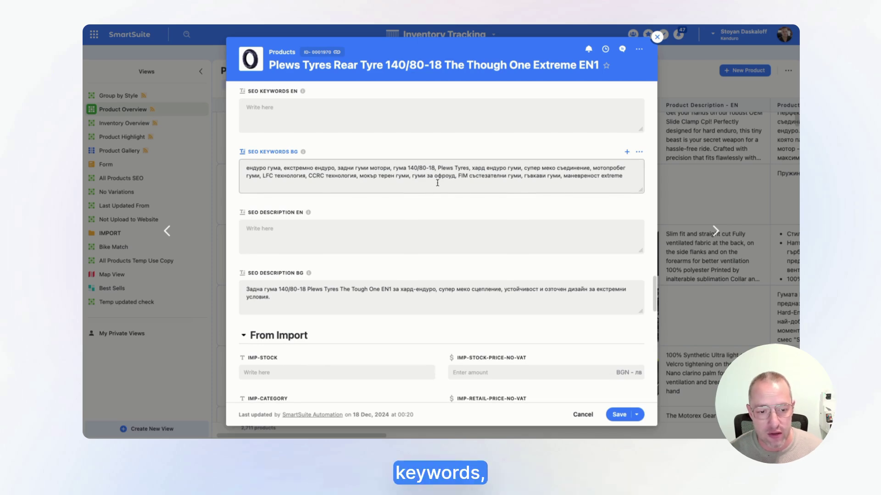
{"action": "scroll", "coordinate": [437, 183], "scroll_direction": "down", "scroll_amount": 5}
{"action": "scroll", "coordinate": [437, 182], "scroll_direction": "down", "scroll_amount": 10}
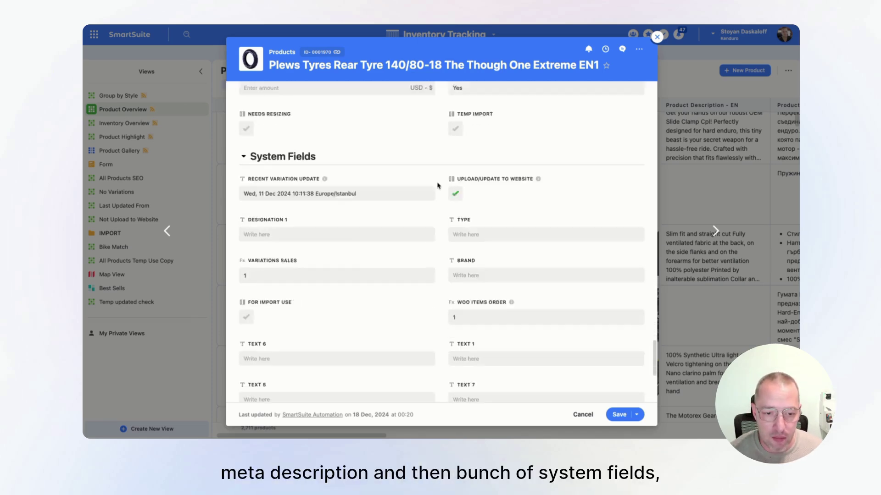
{"action": "scroll", "coordinate": [437, 186], "scroll_direction": "up", "scroll_amount": 15}
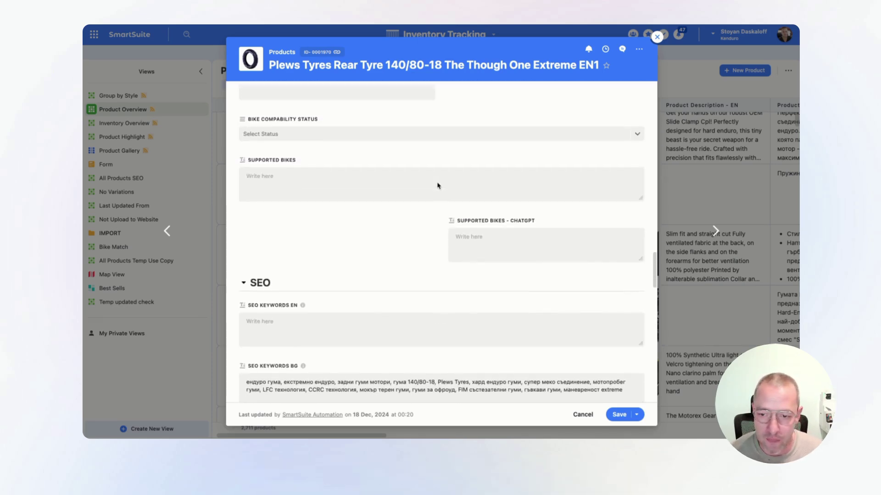
{"action": "scroll", "coordinate": [437, 185], "scroll_direction": "up", "scroll_amount": 5}
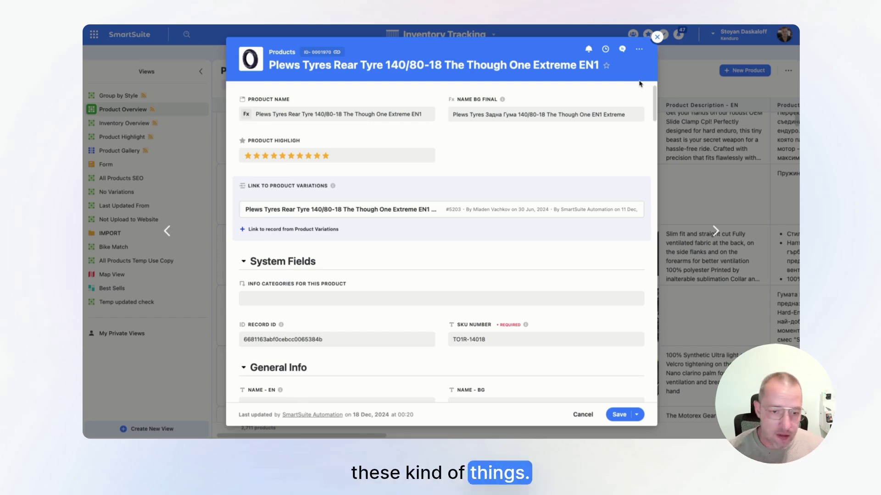
{"action": "left_click", "coordinate": [383, 214]}
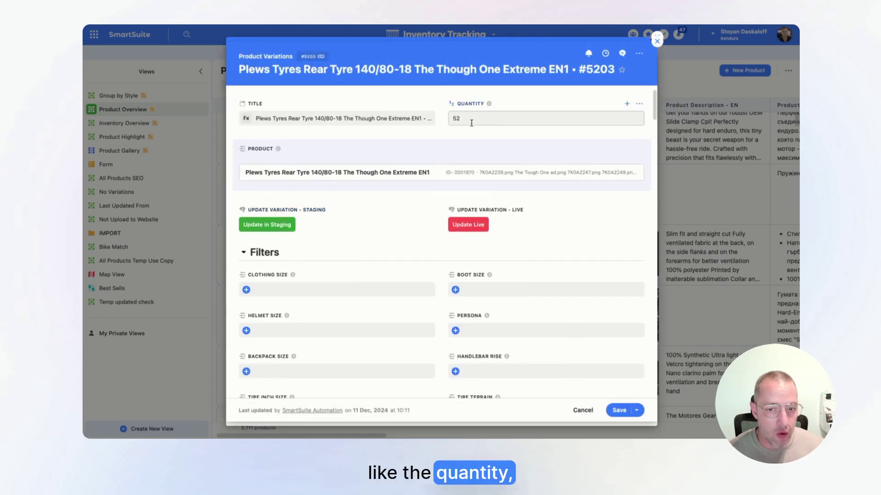
{"action": "left_click", "coordinate": [472, 120]}
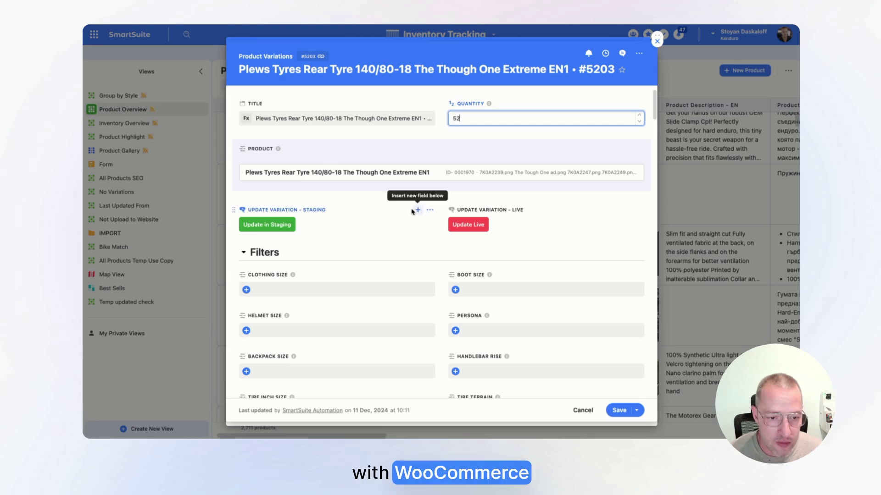
{"action": "scroll", "coordinate": [412, 211], "scroll_direction": "down", "scroll_amount": 3}
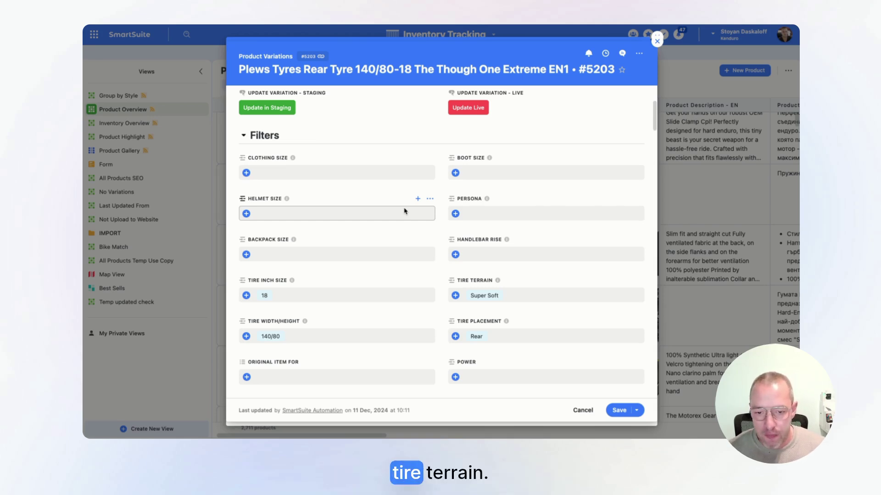
{"action": "scroll", "coordinate": [404, 211], "scroll_direction": "down", "scroll_amount": 6}
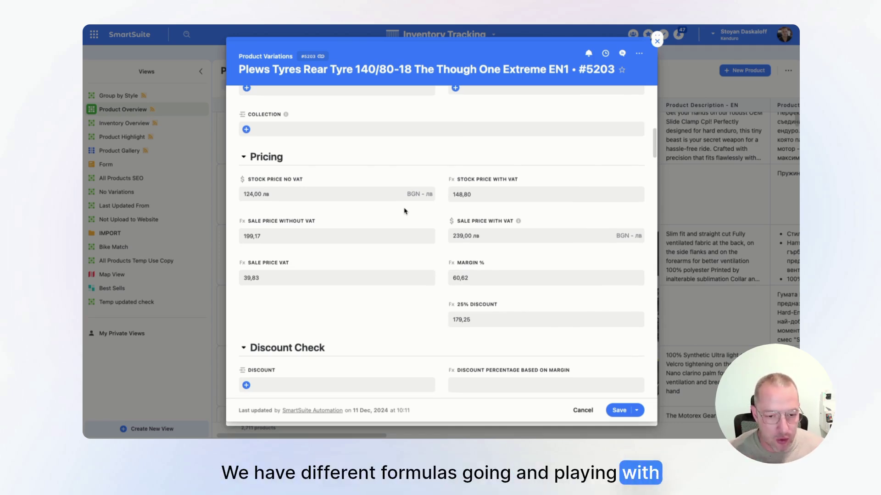
{"action": "scroll", "coordinate": [404, 211], "scroll_direction": "down", "scroll_amount": 2}
{"action": "scroll", "coordinate": [404, 211], "scroll_direction": "down", "scroll_amount": 2}
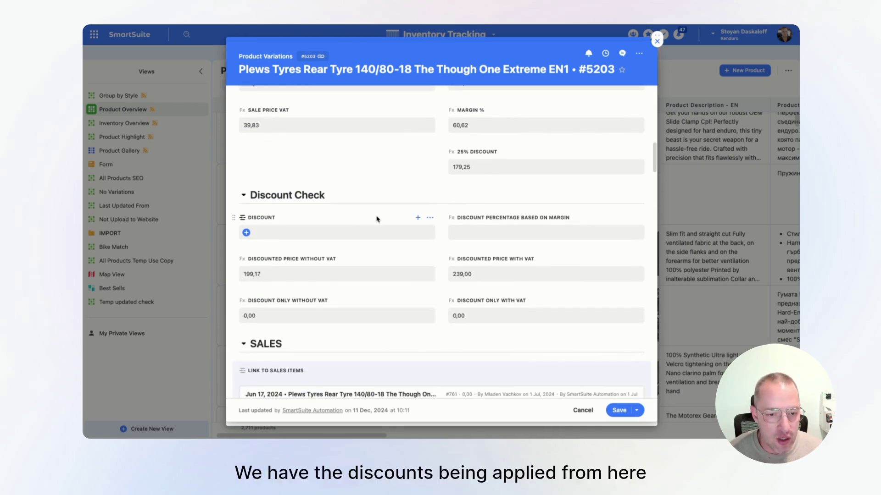
{"action": "scroll", "coordinate": [377, 219], "scroll_direction": "down", "scroll_amount": 2}
{"action": "scroll", "coordinate": [377, 220], "scroll_direction": "down", "scroll_amount": 2}
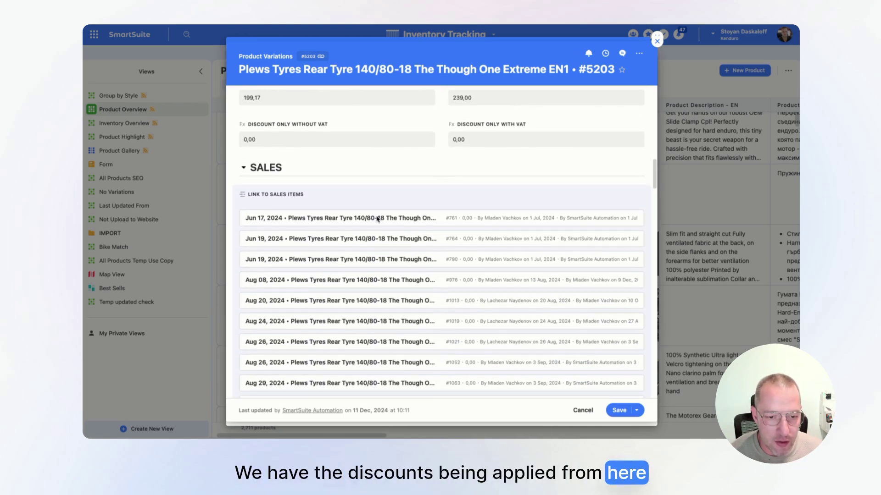
{"action": "scroll", "coordinate": [376, 216], "scroll_direction": "down", "scroll_amount": 3}
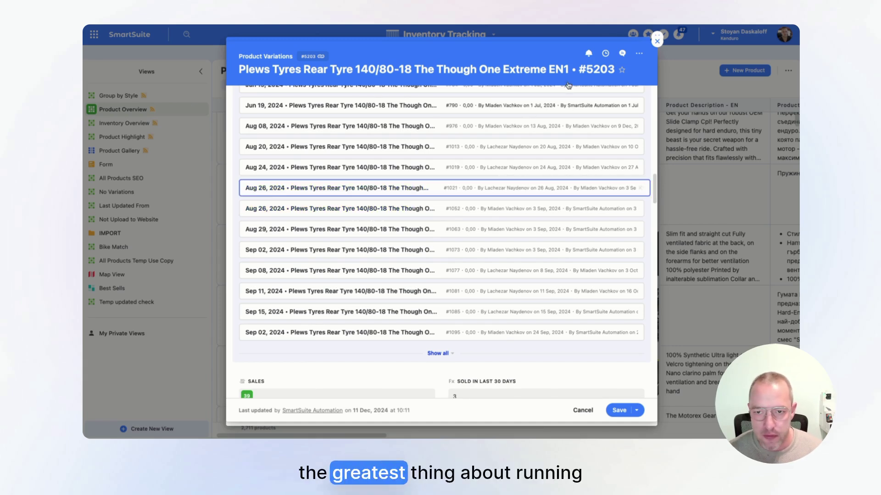
{"action": "left_click", "coordinate": [657, 42]}
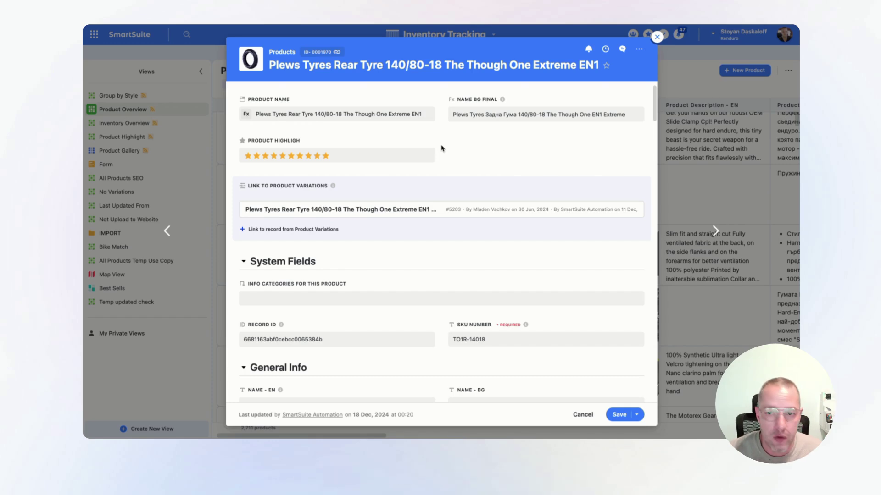
Cancel the product record without saving and return to the Kenduro workspace home page
{"action": "scroll", "coordinate": [441, 149], "scroll_direction": "down", "scroll_amount": 15}
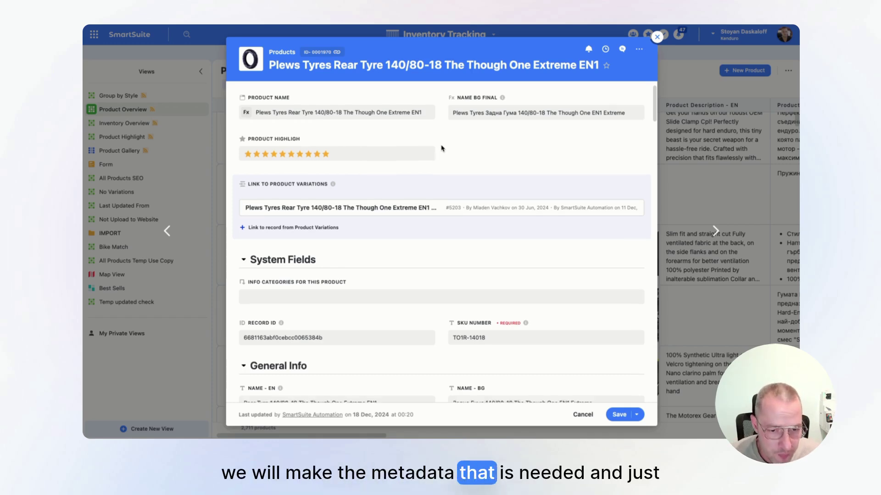
{"action": "scroll", "coordinate": [442, 148], "scroll_direction": "down", "scroll_amount": 15}
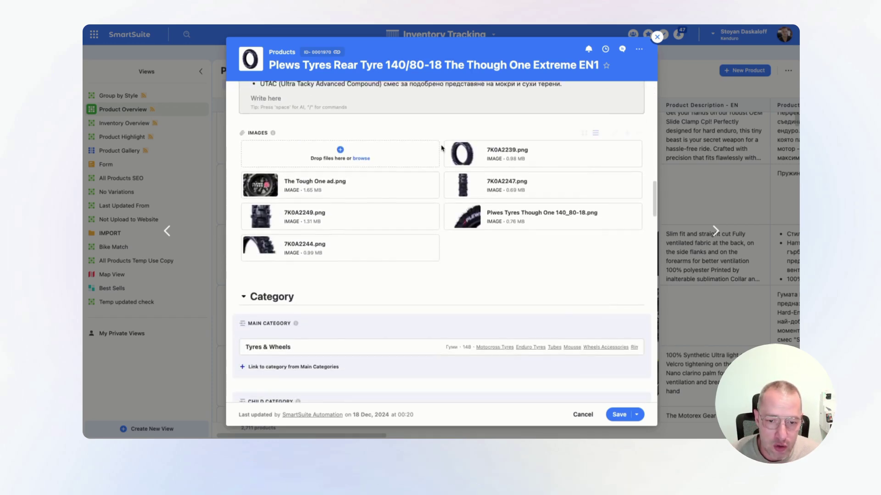
{"action": "scroll", "coordinate": [441, 148], "scroll_direction": "up", "scroll_amount": 20}
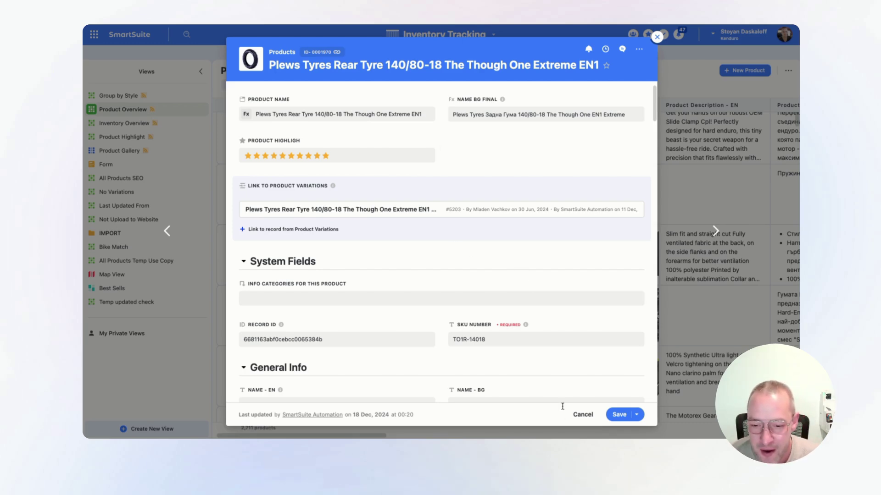
{"action": "left_click", "coordinate": [582, 415]}
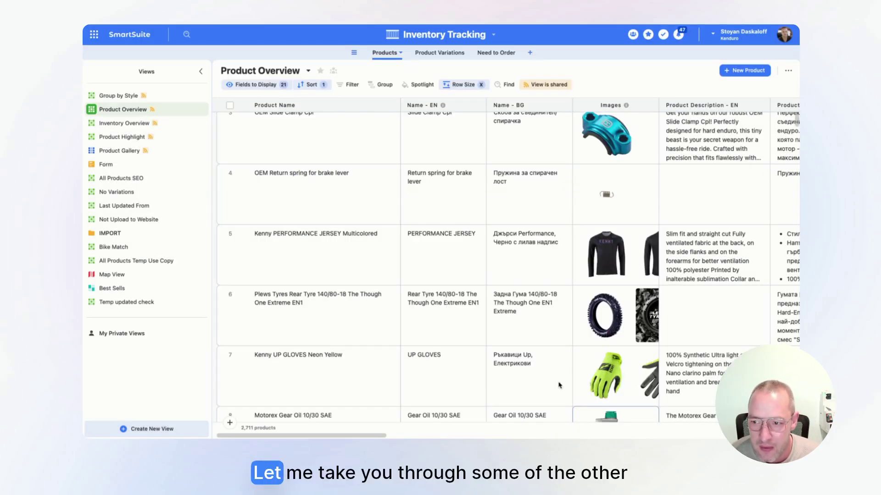
{"action": "left_click", "coordinate": [93, 36]}
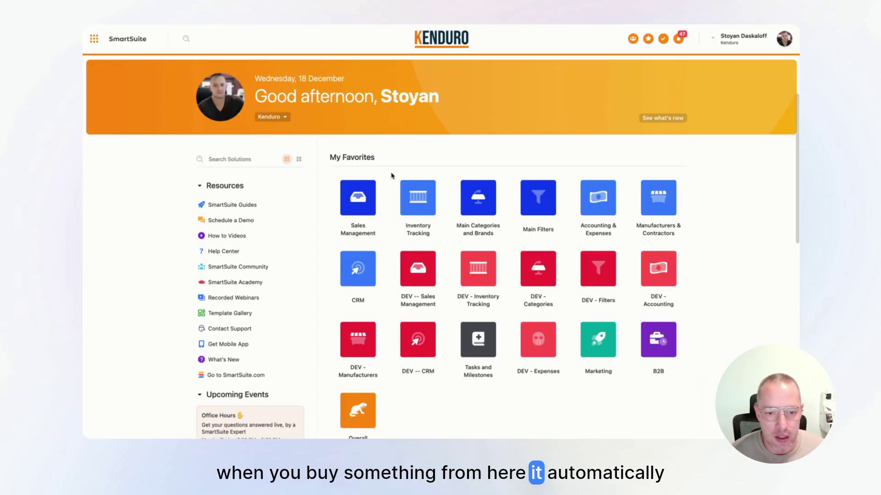
Open Sales Management, browse the 1,378-order Sales Items, then show the Invoices by Month view
{"action": "left_click", "coordinate": [358, 197]}
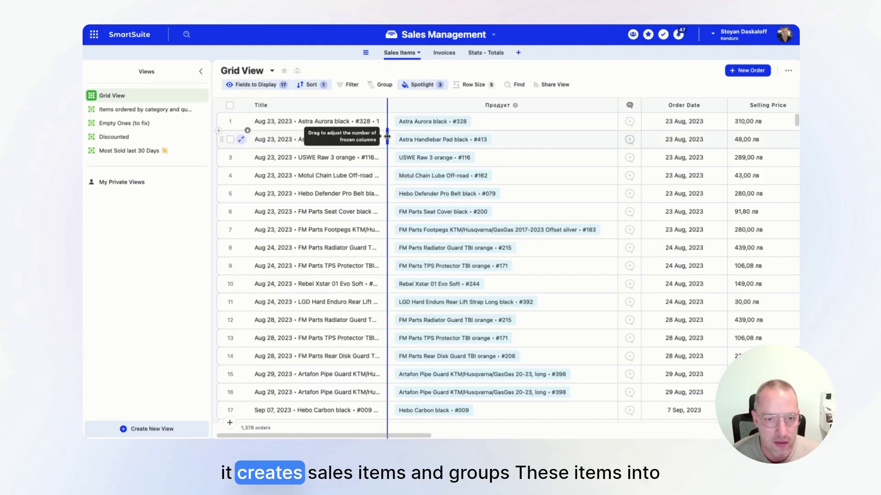
{"action": "scroll", "coordinate": [365, 167], "scroll_direction": "down", "scroll_amount": 20}
{"action": "scroll", "coordinate": [366, 171], "scroll_direction": "down", "scroll_amount": 14}
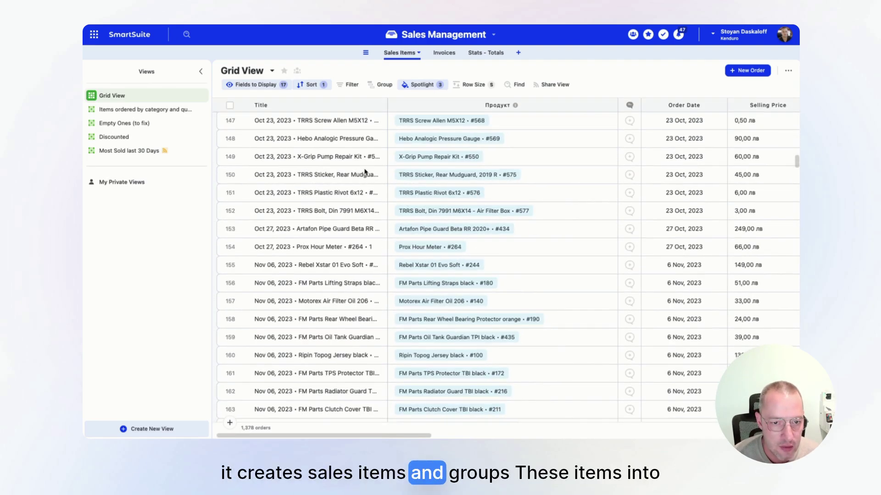
{"action": "scroll", "coordinate": [366, 172], "scroll_direction": "down", "scroll_amount": 9}
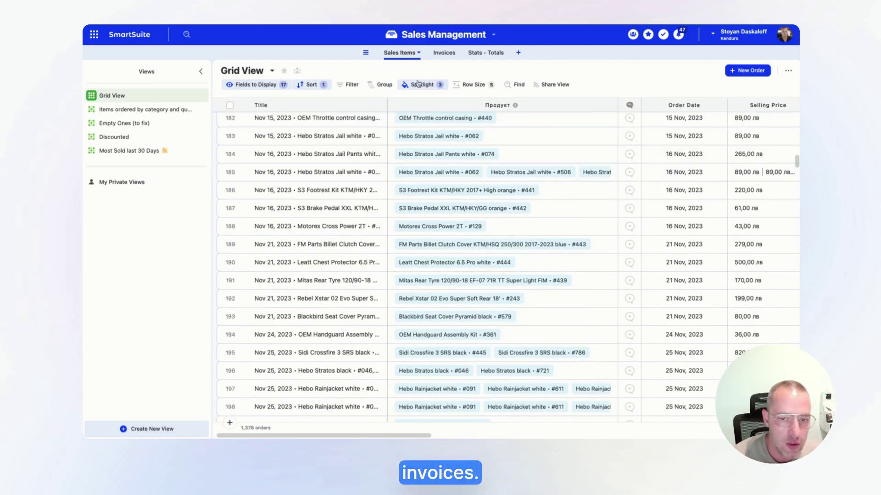
{"action": "left_click", "coordinate": [439, 58]}
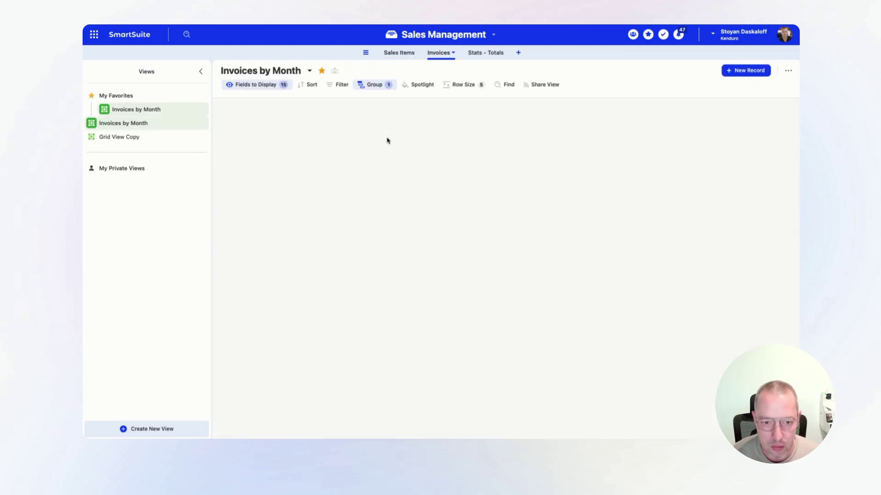
{"action": "left_click", "coordinate": [245, 296]}
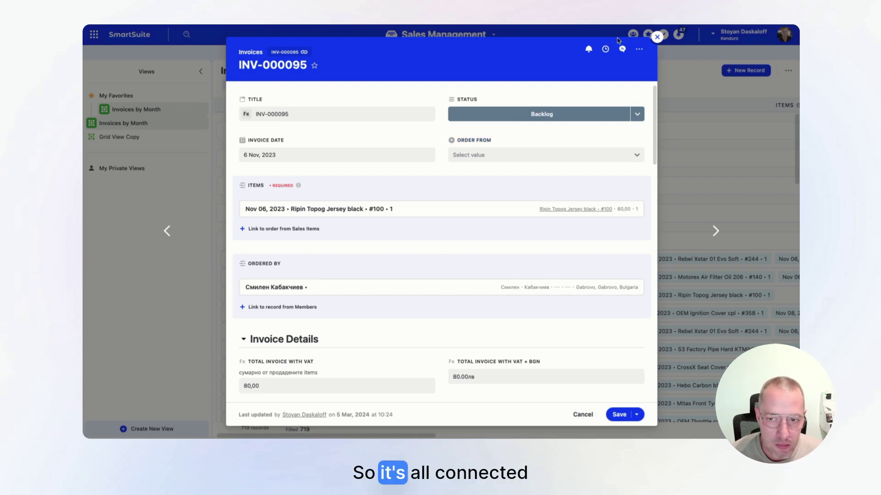
{"action": "left_click", "coordinate": [657, 37]}
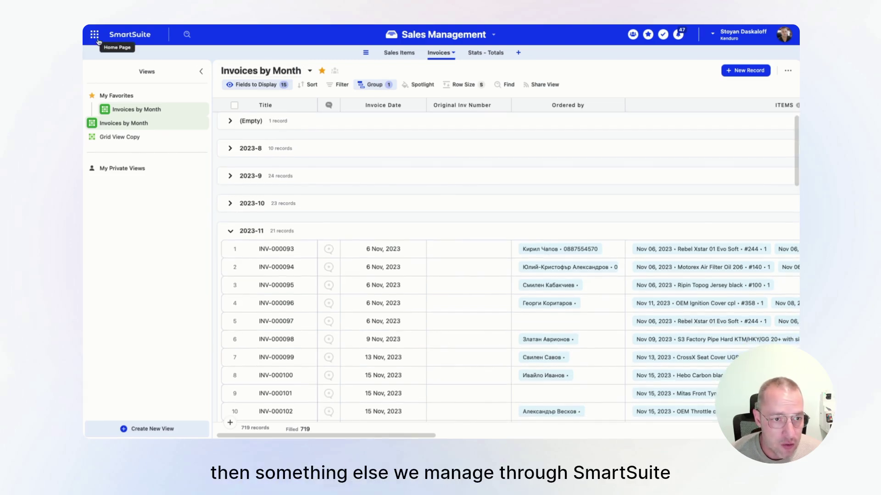
Open the Main Filters solution, then expand the shop's Цвят and Размер Каска helmet filters
{"action": "left_click", "coordinate": [97, 42]}
{"action": "left_click", "coordinate": [537, 197]}
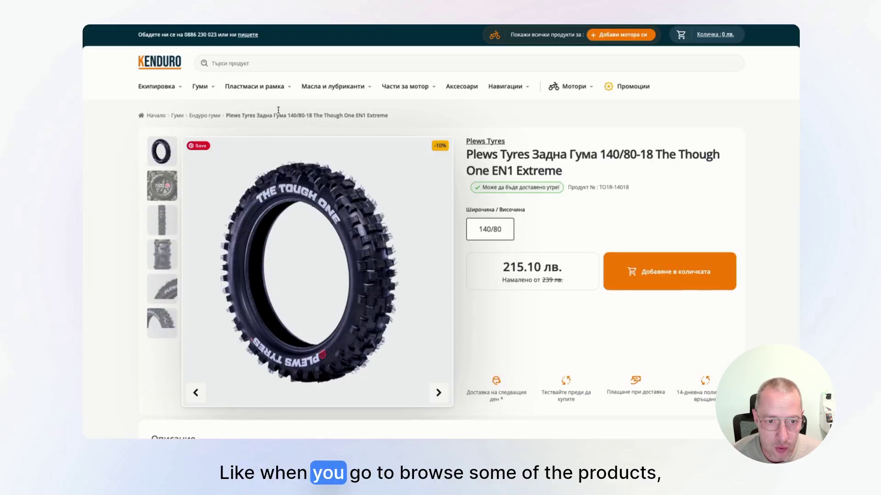
{"action": "mouse_move", "coordinate": [262, 90]}
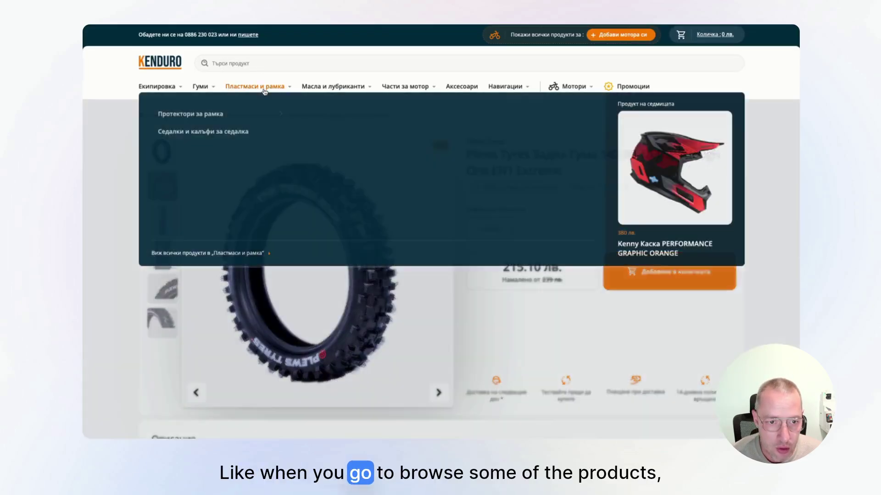
{"action": "mouse_move", "coordinate": [157, 87]}
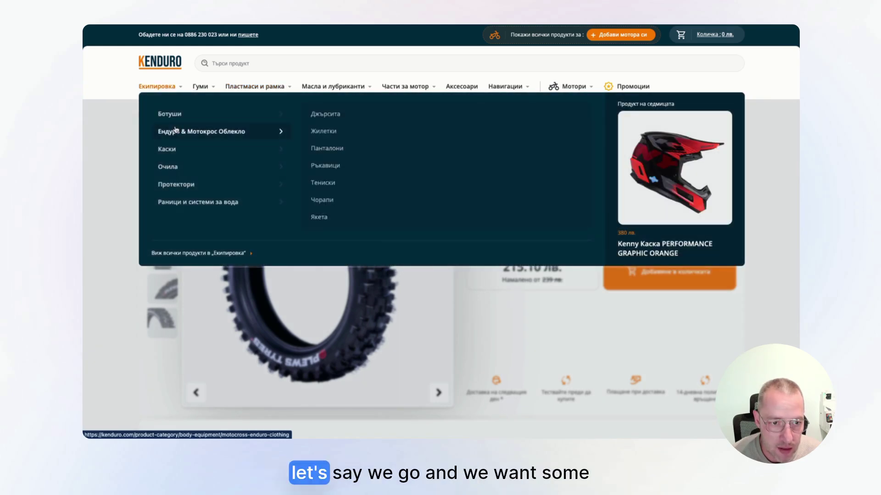
{"action": "mouse_move", "coordinate": [174, 149]}
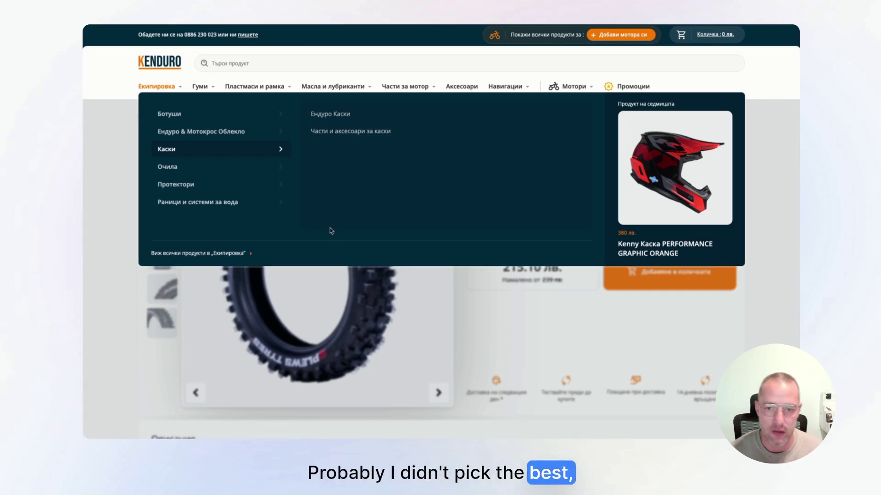
{"action": "scroll", "coordinate": [331, 230], "scroll_direction": "down", "scroll_amount": 5}
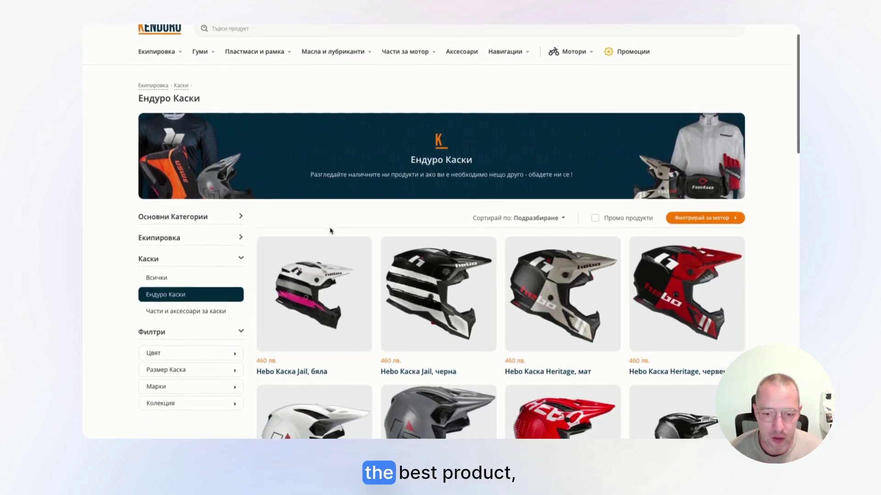
{"action": "left_click", "coordinate": [174, 180]}
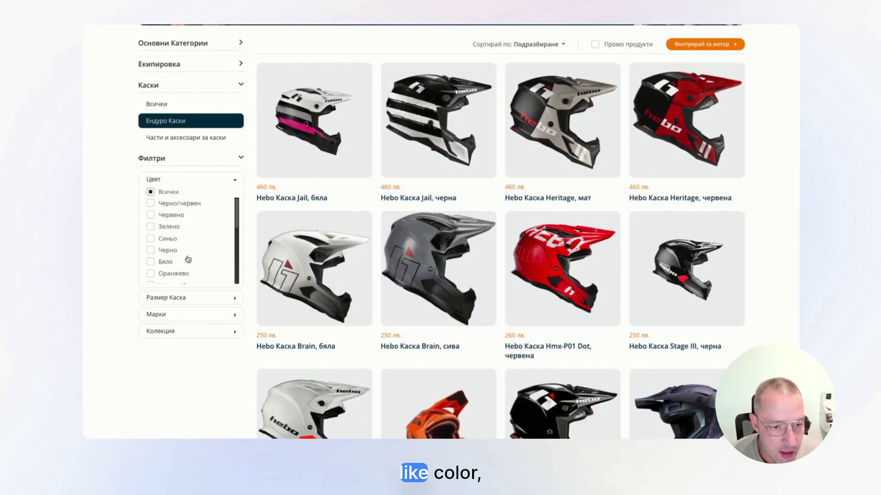
{"action": "left_click", "coordinate": [188, 299]}
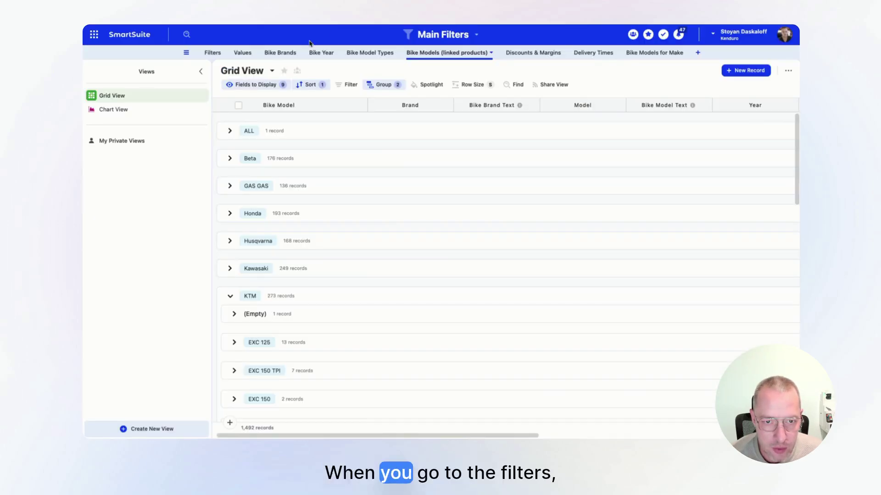
Show the Main Filters Values table with the Helmet Size group expanded
{"action": "left_click", "coordinate": [212, 53]}
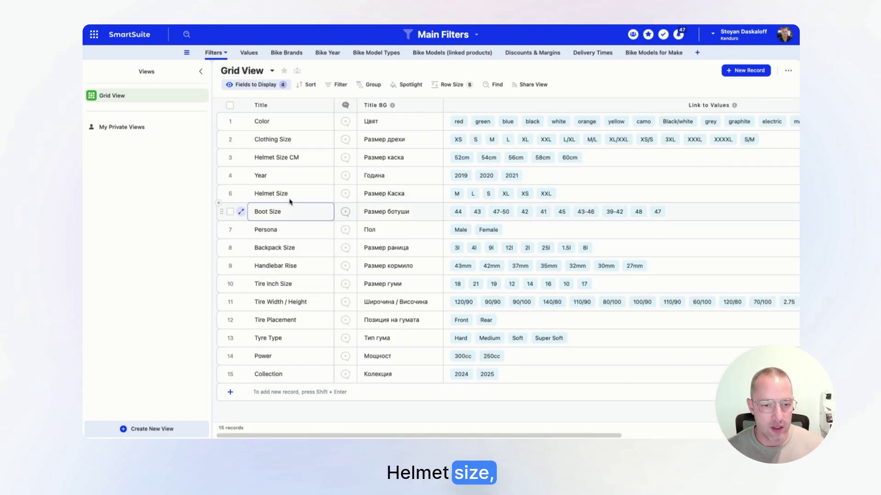
{"action": "left_click", "coordinate": [248, 54]}
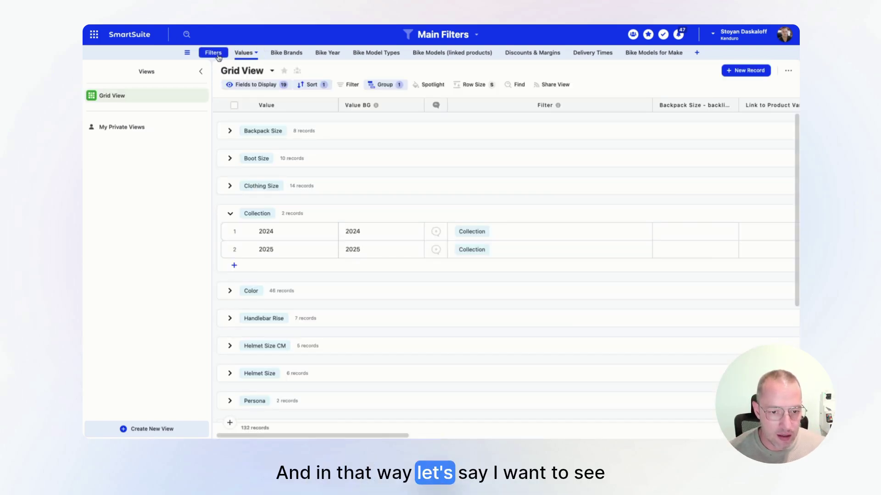
{"action": "scroll", "coordinate": [251, 341], "scroll_direction": "down", "scroll_amount": 2}
{"action": "left_click", "coordinate": [230, 337]}
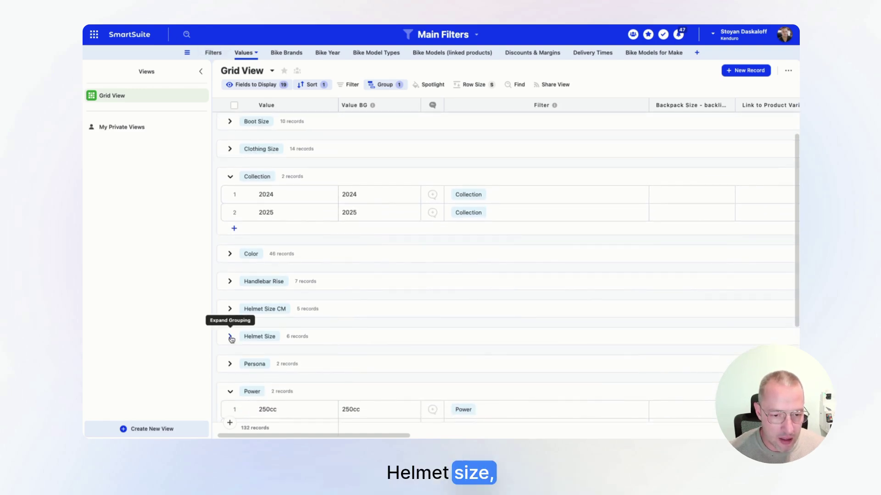
{"action": "scroll", "coordinate": [434, 357], "scroll_direction": "down", "scroll_amount": 4}
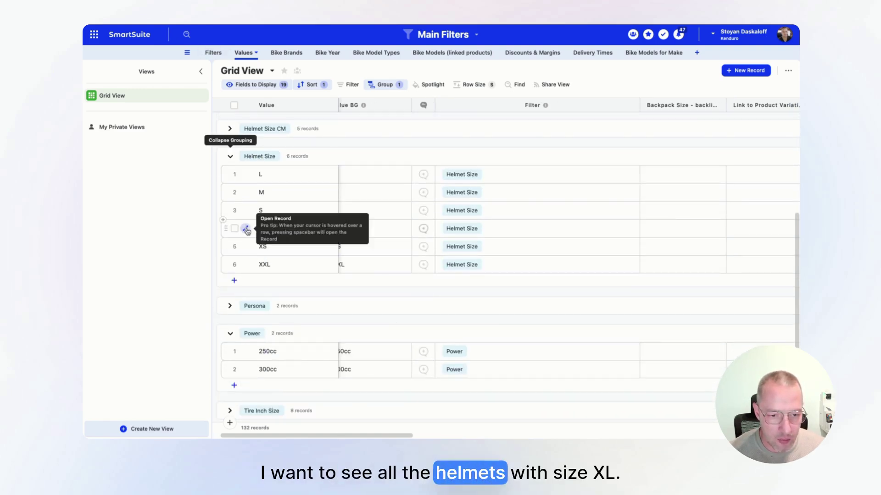
Review the XL helmet-size record and its linked helmets, then close it
{"action": "key", "text": "space"}
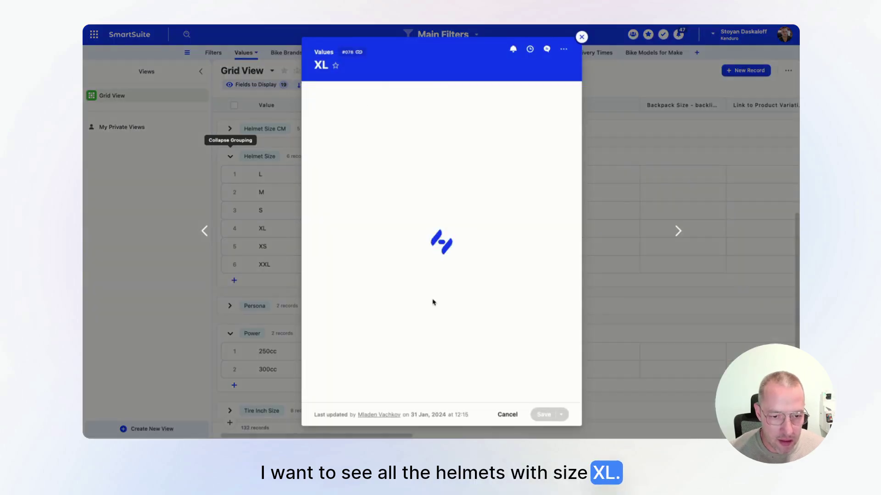
{"action": "scroll", "coordinate": [444, 235], "scroll_direction": "down", "scroll_amount": 12}
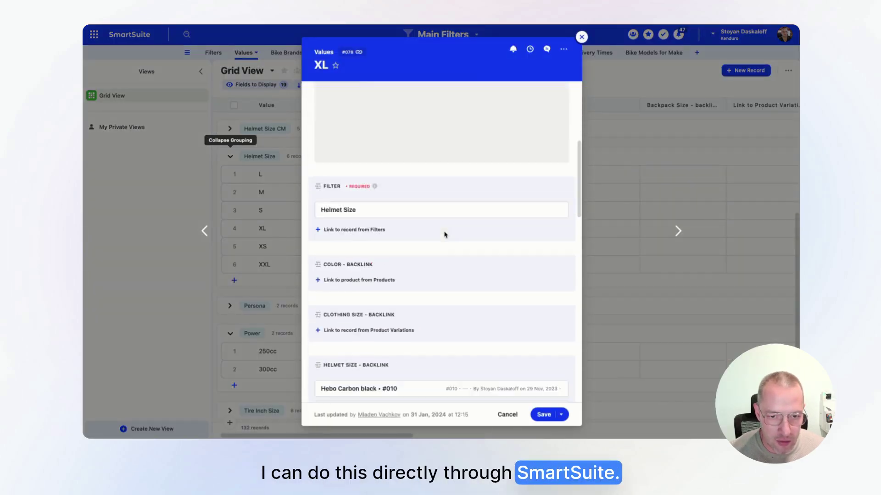
{"action": "scroll", "coordinate": [444, 234], "scroll_direction": "down", "scroll_amount": 6}
{"action": "scroll", "coordinate": [444, 234], "scroll_direction": "up", "scroll_amount": 6}
{"action": "left_click", "coordinate": [582, 36]}
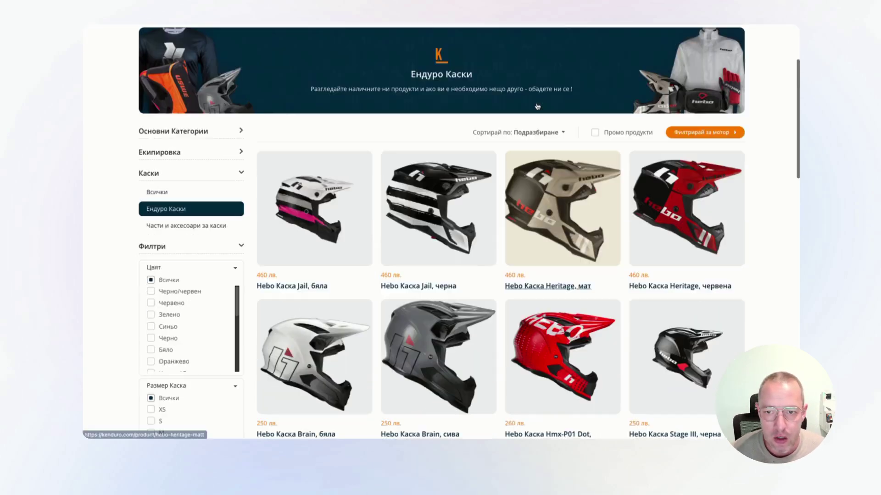
Scroll to the top of the helmets page and open the Добави мотора си dialog
{"action": "scroll", "coordinate": [538, 107], "scroll_direction": "up", "scroll_amount": 3}
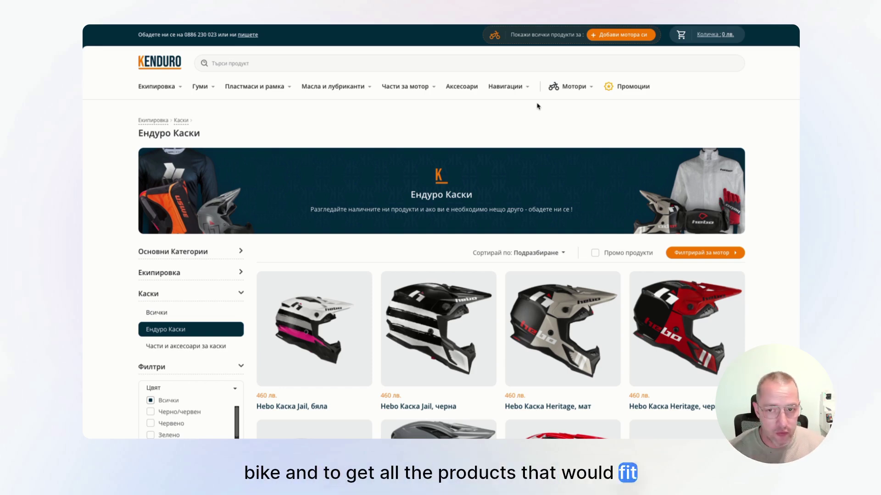
{"action": "left_click", "coordinate": [598, 37]}
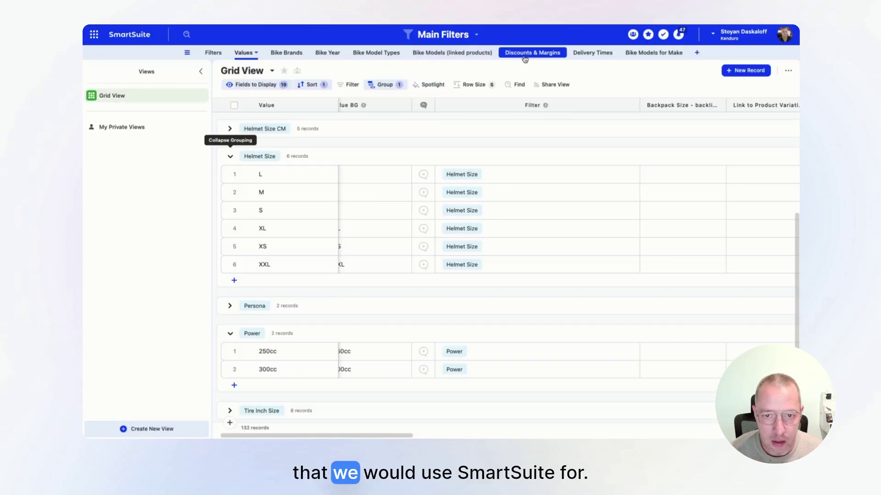
Browse the Bike Brands, Bike Year, Bike Model Types and Bike Models tables down to EXC 300
{"action": "left_click", "coordinate": [284, 53]}
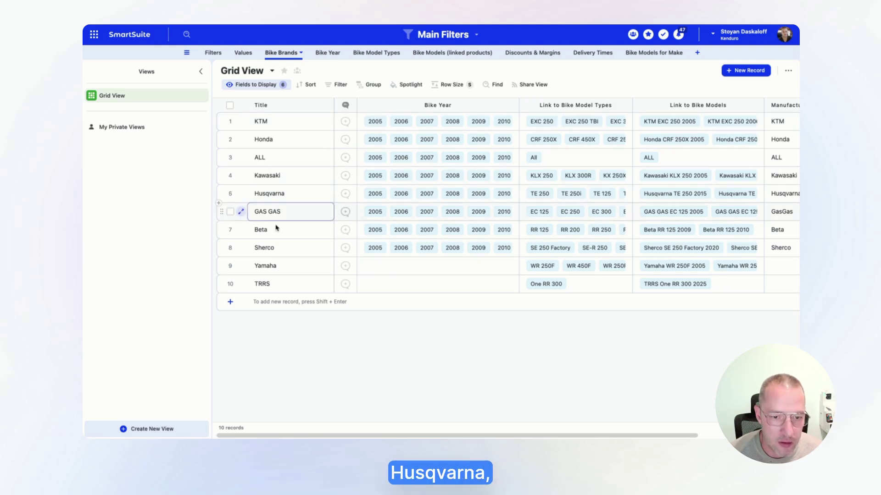
{"action": "left_click", "coordinate": [339, 57]}
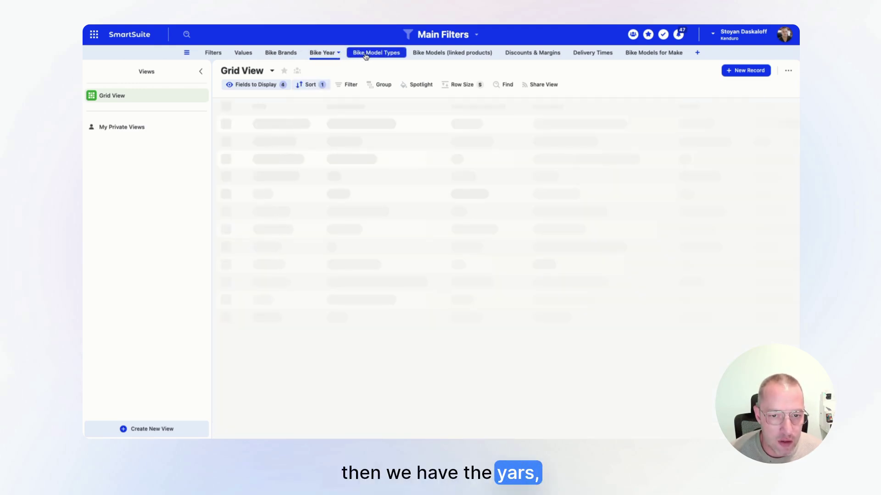
{"action": "left_click", "coordinate": [376, 53]}
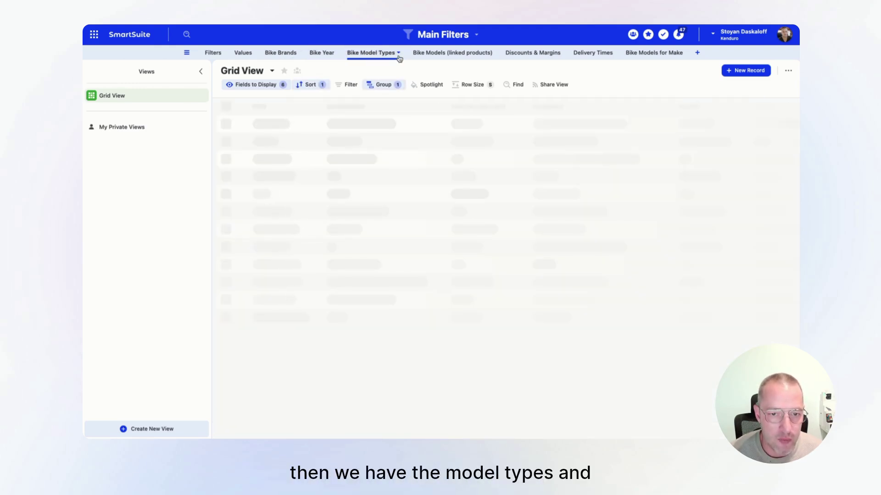
{"action": "left_click", "coordinate": [444, 53]}
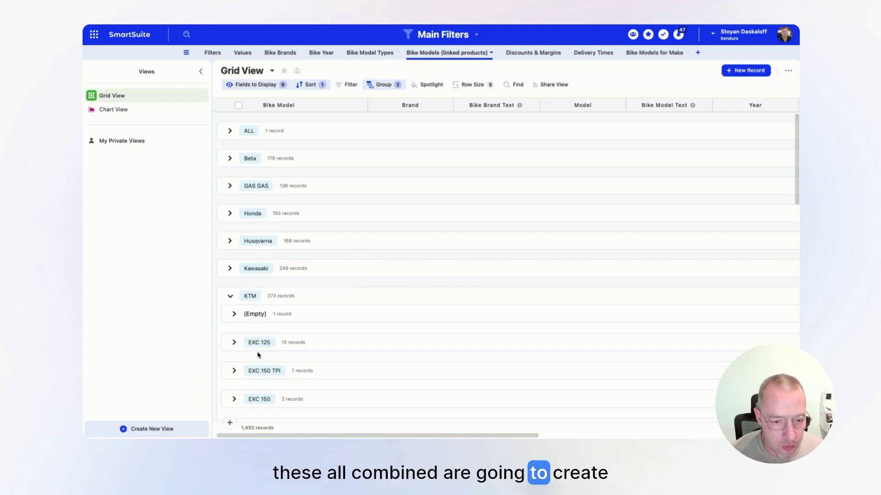
{"action": "scroll", "coordinate": [268, 336], "scroll_direction": "down", "scroll_amount": 1}
{"action": "scroll", "coordinate": [243, 280], "scroll_direction": "down", "scroll_amount": 6}
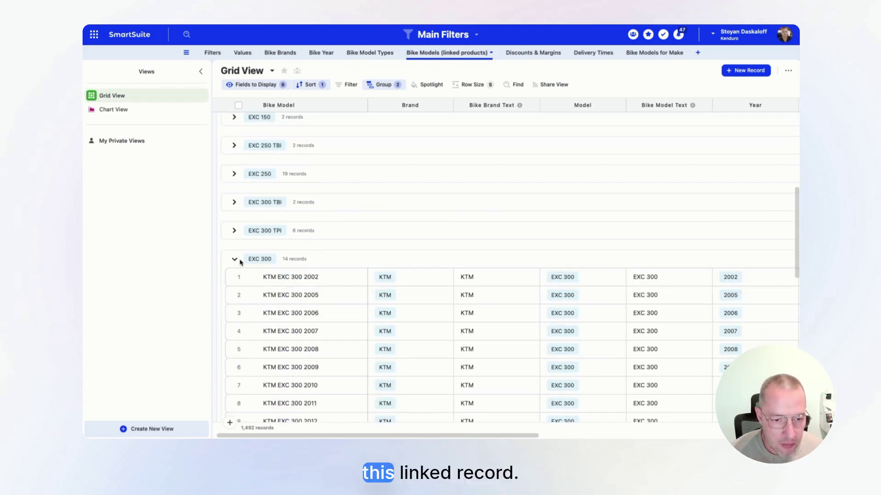
{"action": "scroll", "coordinate": [331, 287], "scroll_direction": "down", "scroll_amount": 2}
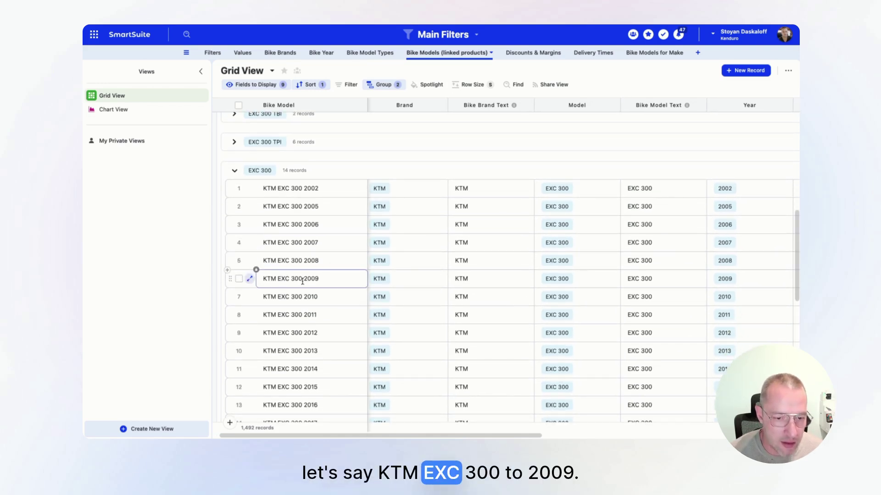
Review the KTM EXC 300 2009 record and its 44 linked products, then close it
{"action": "left_click", "coordinate": [250, 278]}
{"action": "scroll", "coordinate": [451, 217], "scroll_direction": "down", "scroll_amount": 6}
{"action": "scroll", "coordinate": [451, 216], "scroll_direction": "down", "scroll_amount": 5}
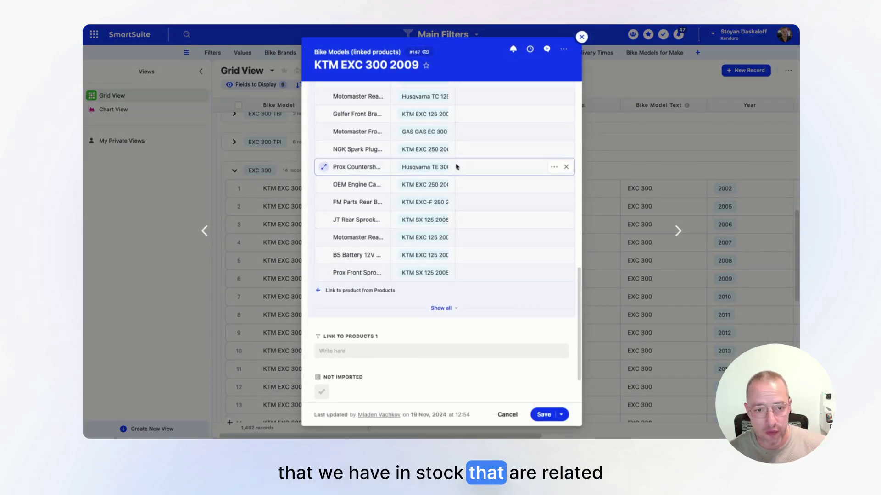
{"action": "left_click", "coordinate": [581, 37]}
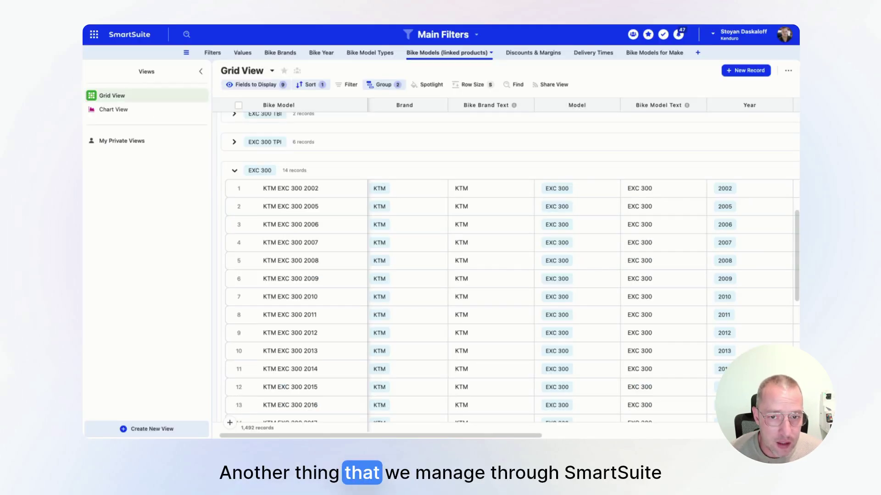
Return home and open the Accounting & Expenses app on its Bank Accounts table
{"action": "left_click", "coordinate": [110, 32]}
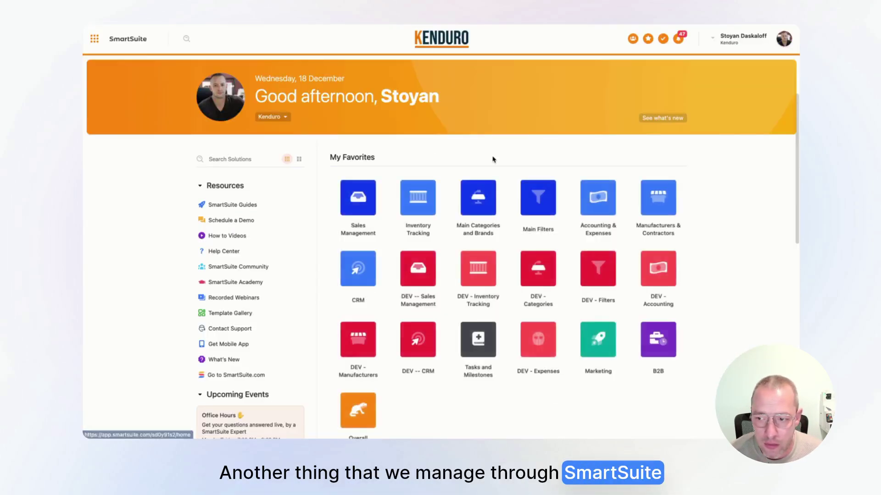
{"action": "left_click", "coordinate": [605, 208]}
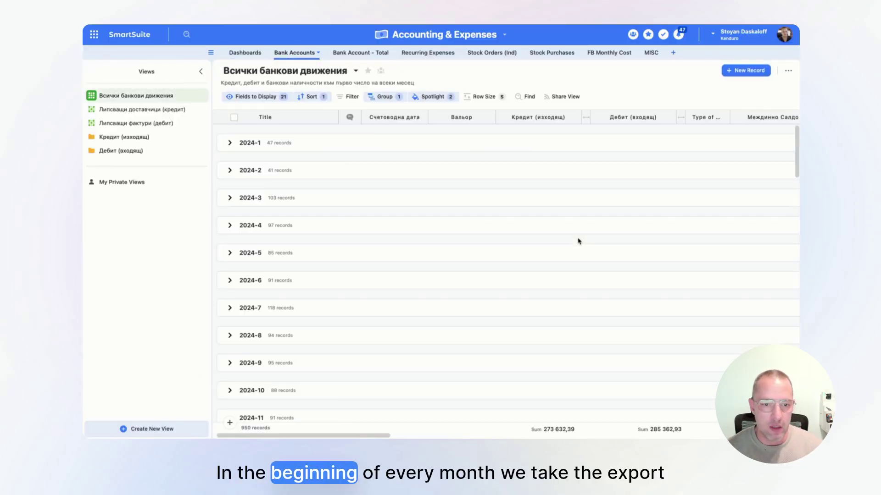
{"action": "scroll", "coordinate": [476, 245], "scroll_direction": "down", "scroll_amount": 15}
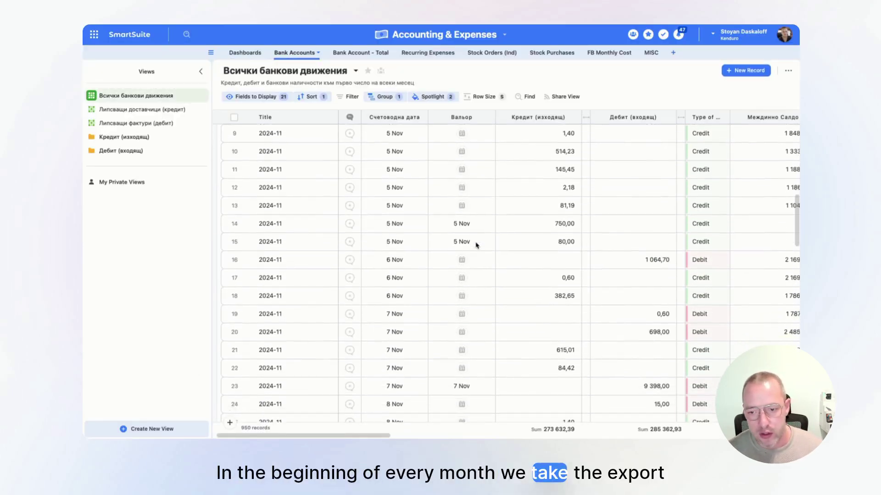
Scroll across the 950 bank movements, reviewing November 2024 transactions and their linked invoices
{"action": "scroll", "coordinate": [476, 246], "scroll_direction": "right", "scroll_amount": 2}
{"action": "scroll", "coordinate": [476, 245], "scroll_direction": "right", "scroll_amount": 2}
{"action": "scroll", "coordinate": [476, 245], "scroll_direction": "down", "scroll_amount": 2}
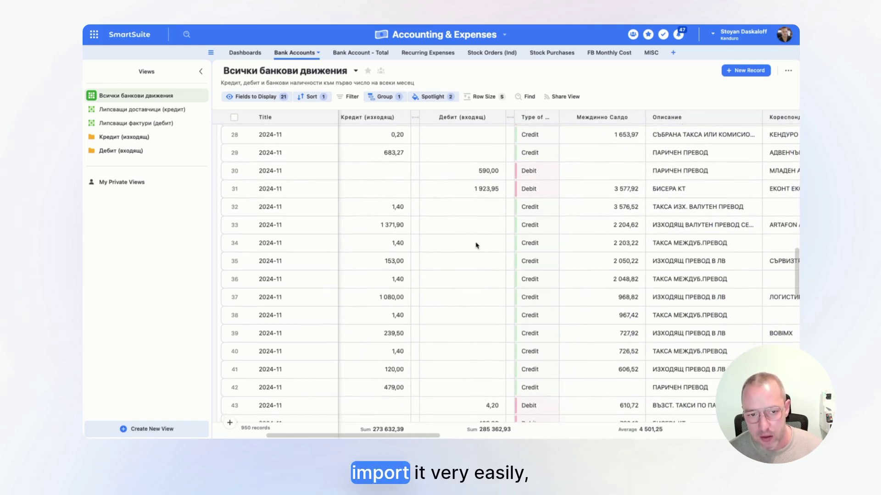
{"action": "scroll", "coordinate": [475, 245], "scroll_direction": "down", "scroll_amount": 5}
{"action": "scroll", "coordinate": [476, 246], "scroll_direction": "down", "scroll_amount": 8}
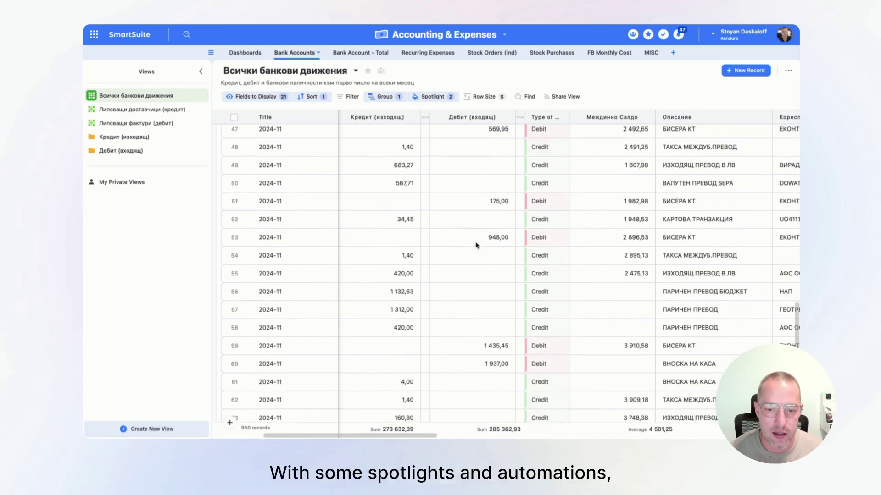
{"action": "scroll", "coordinate": [475, 245], "scroll_direction": "left", "scroll_amount": 3}
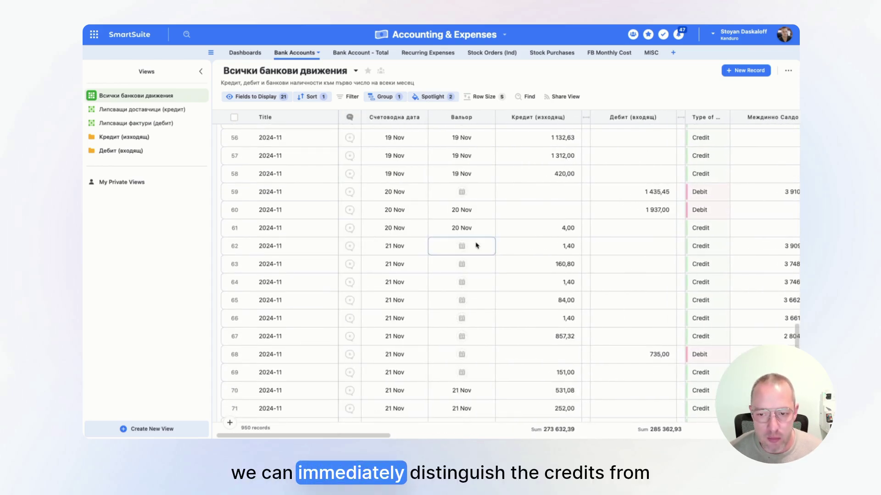
{"action": "scroll", "coordinate": [475, 245], "scroll_direction": "right", "scroll_amount": 2}
{"action": "scroll", "coordinate": [476, 245], "scroll_direction": "right", "scroll_amount": 5}
{"action": "scroll", "coordinate": [475, 245], "scroll_direction": "up", "scroll_amount": 4}
{"action": "scroll", "coordinate": [476, 245], "scroll_direction": "up", "scroll_amount": 6}
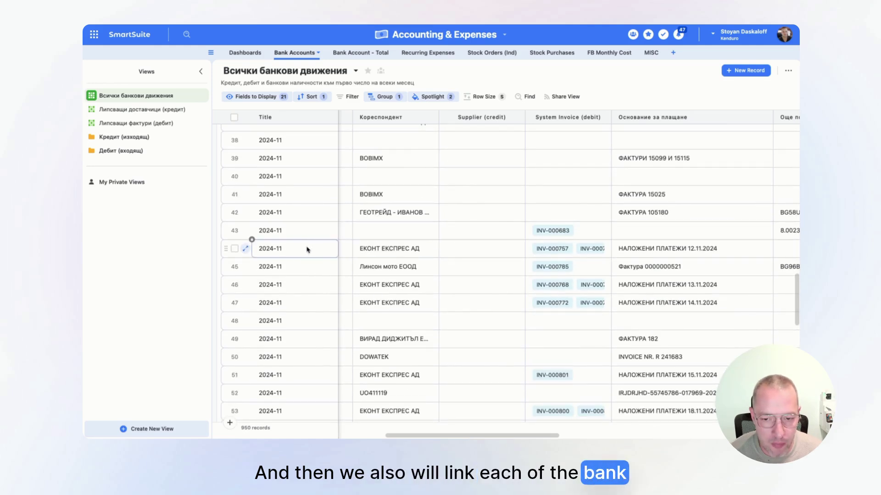
{"action": "left_click", "coordinate": [563, 244]}
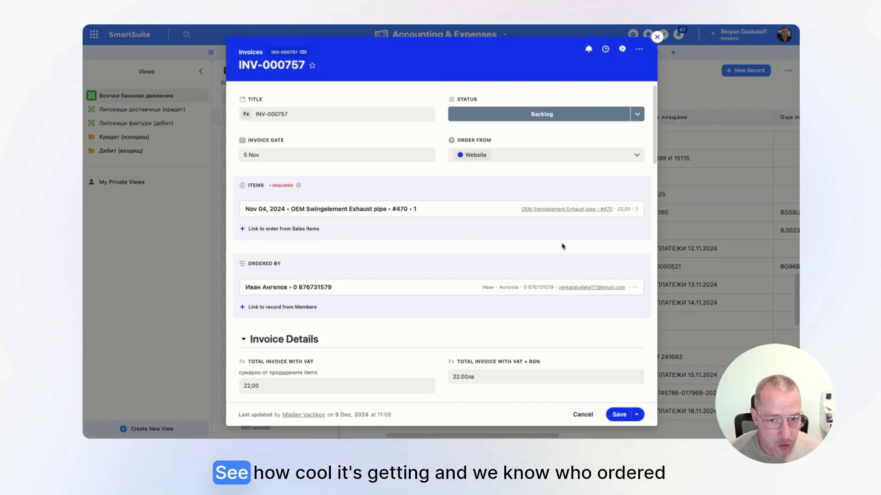
{"action": "left_click", "coordinate": [657, 38]}
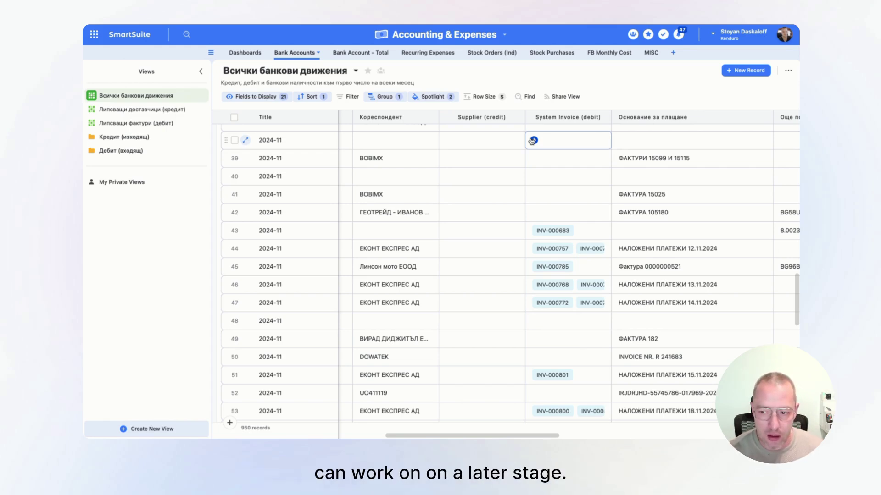
Open Manufacturers & Contractors from home on its Suppliers (debit) grid of 47 suppliers
{"action": "left_click", "coordinate": [95, 36]}
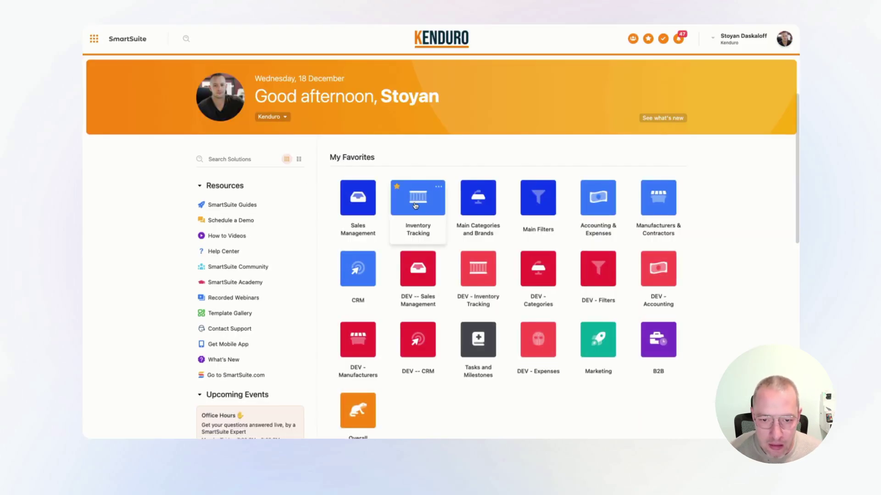
{"action": "left_click", "coordinate": [657, 212]}
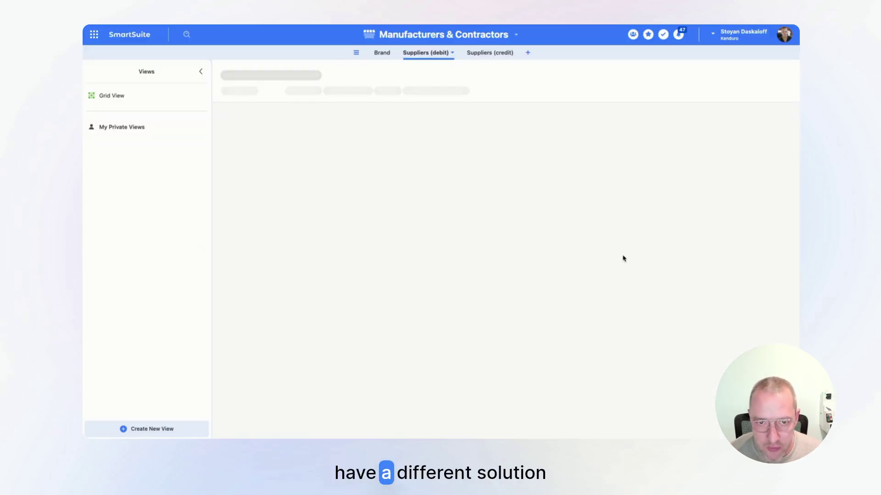
{"action": "scroll", "coordinate": [313, 154], "scroll_direction": "down", "scroll_amount": 5}
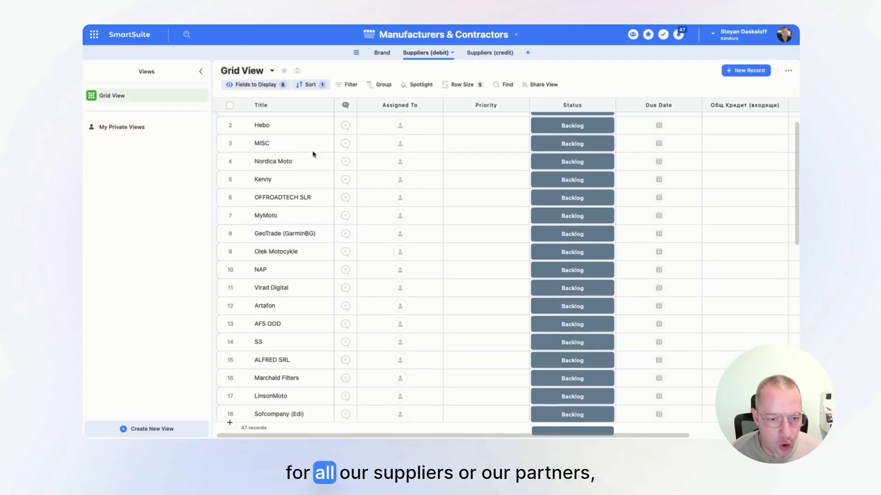
{"action": "scroll", "coordinate": [314, 154], "scroll_direction": "up", "scroll_amount": 5}
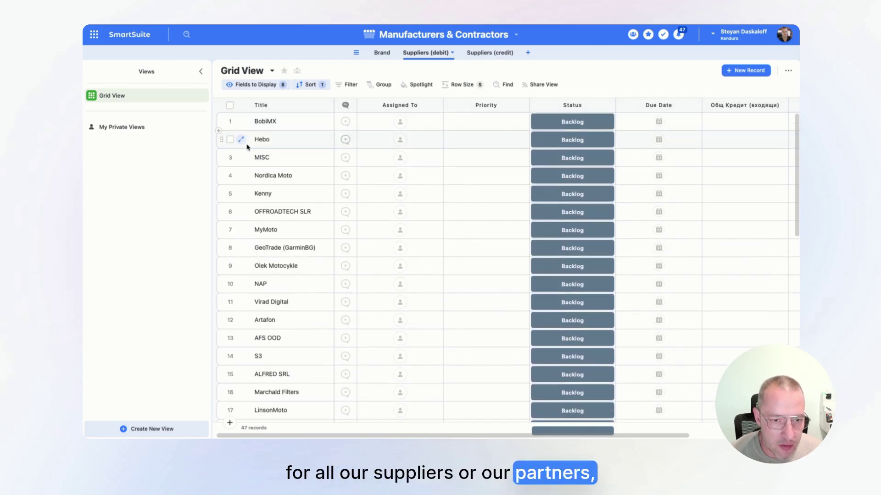
Open the BobiMX supplier record and review its stock orders and bank entries
{"action": "left_click", "coordinate": [241, 121]}
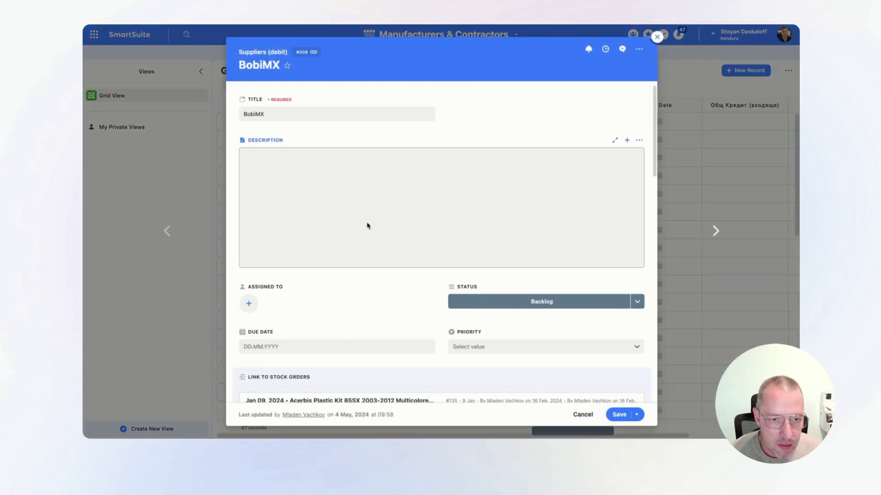
{"action": "scroll", "coordinate": [350, 220], "scroll_direction": "down", "scroll_amount": 4}
{"action": "scroll", "coordinate": [351, 221], "scroll_direction": "down", "scroll_amount": 5}
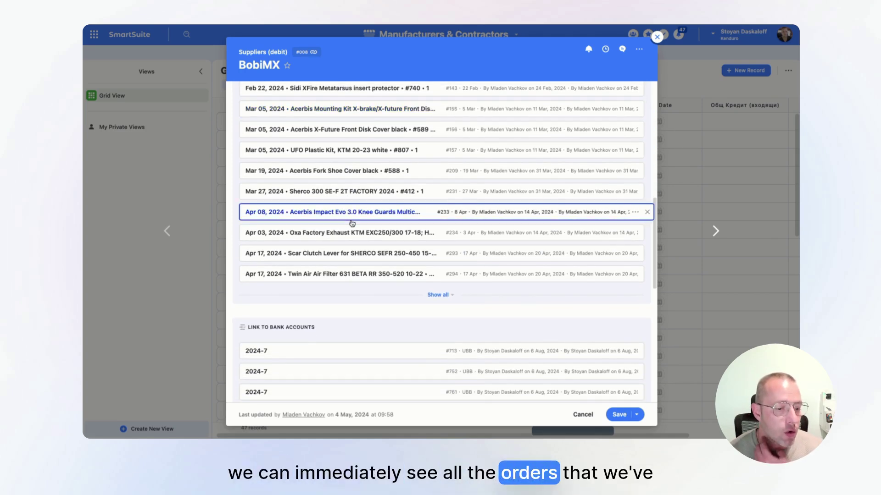
{"action": "scroll", "coordinate": [352, 223], "scroll_direction": "down", "scroll_amount": 5}
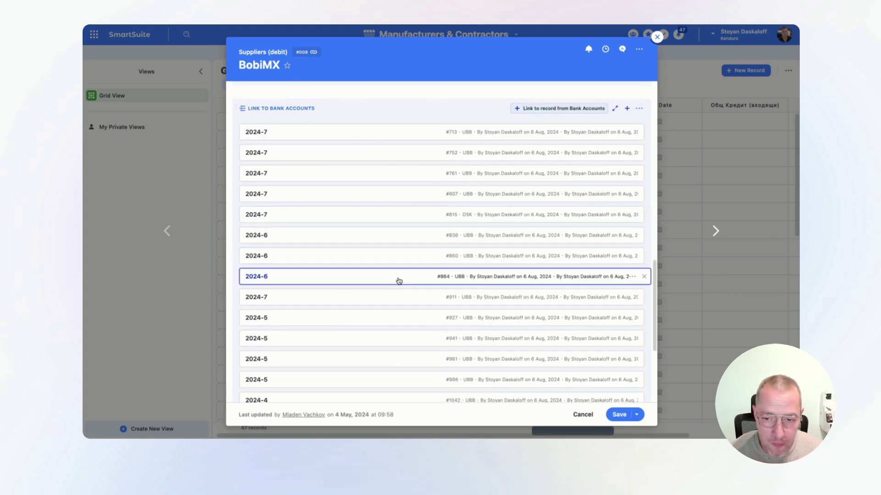
{"action": "scroll", "coordinate": [397, 279], "scroll_direction": "down", "scroll_amount": 3}
{"action": "scroll", "coordinate": [398, 281], "scroll_direction": "up", "scroll_amount": 2}
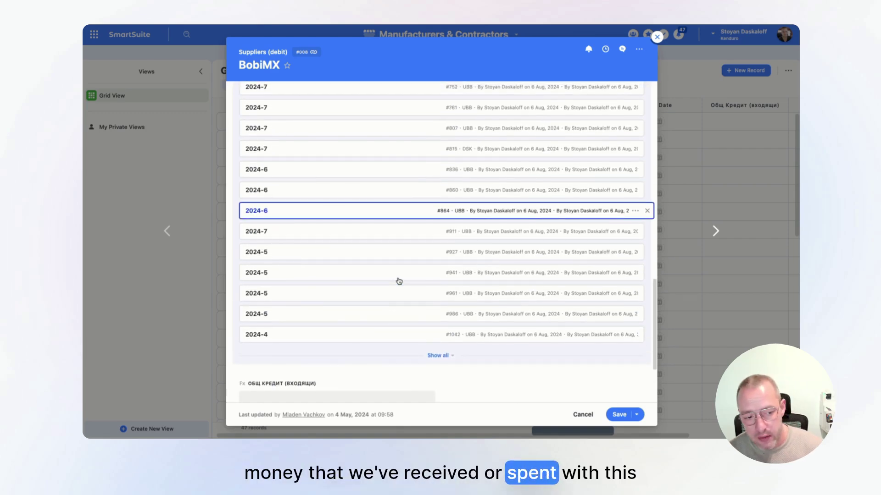
Inspect BobiMX's 2024-5 bank account entry, then close it and the supplier record
{"action": "left_click", "coordinate": [397, 276]}
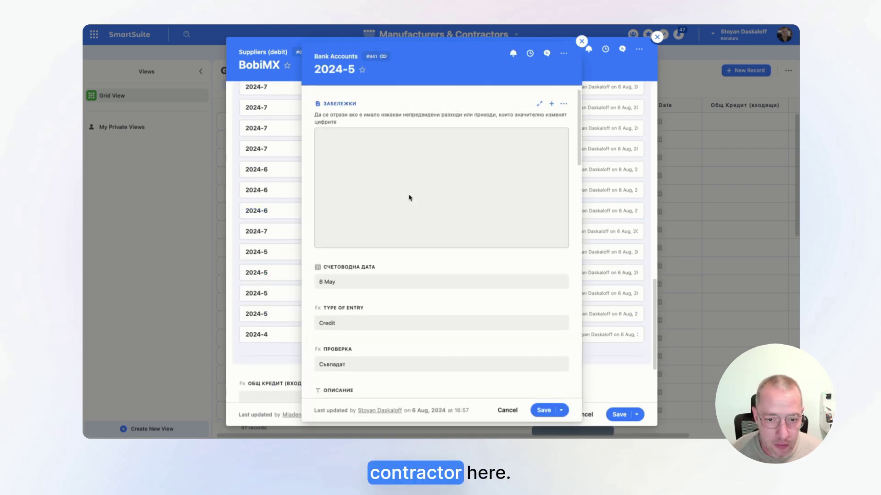
{"action": "scroll", "coordinate": [409, 198], "scroll_direction": "down", "scroll_amount": 5}
{"action": "left_click", "coordinate": [582, 41]}
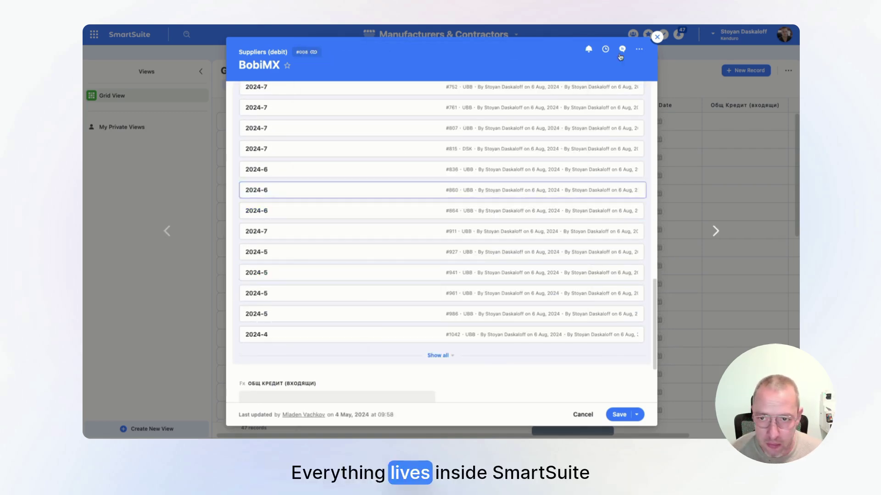
{"action": "left_click", "coordinate": [656, 38]}
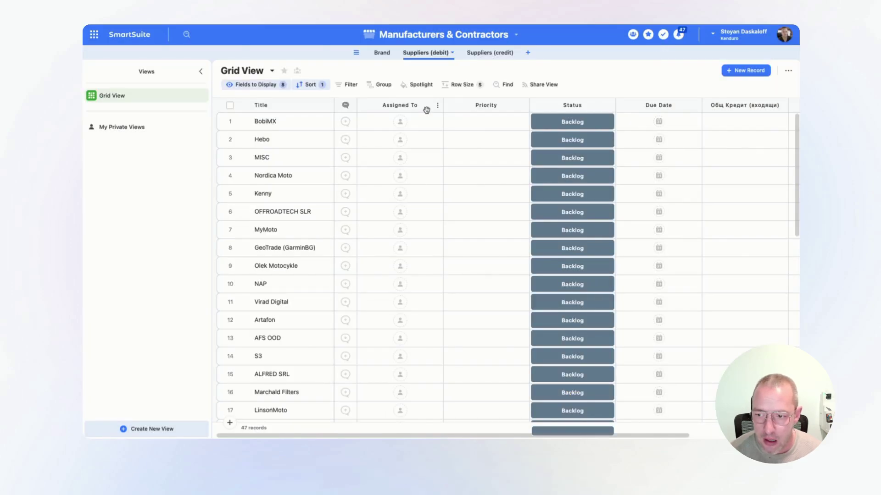
Go home, open CRM and scroll through the 487 member records with contact details
{"action": "left_click", "coordinate": [86, 34]}
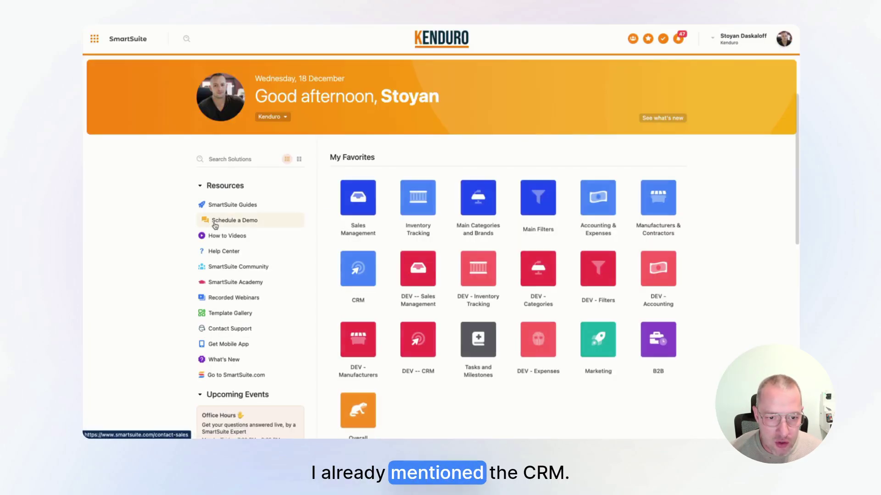
{"action": "left_click", "coordinate": [357, 268]}
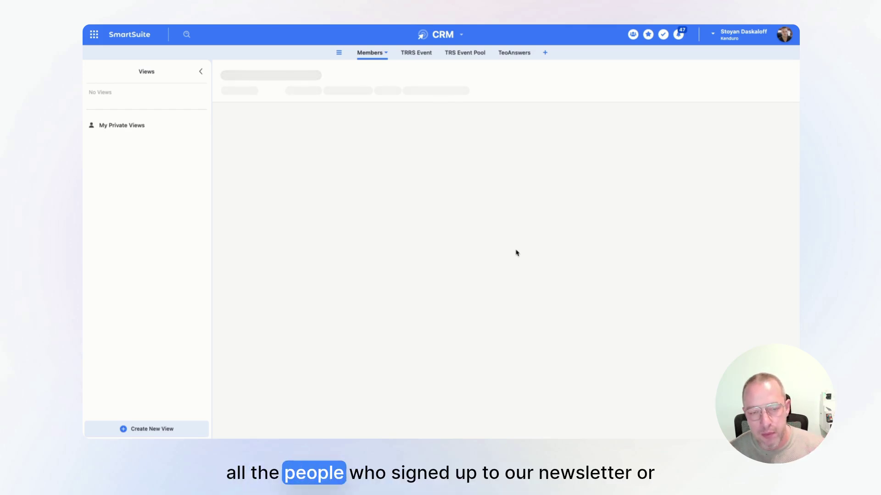
{"action": "scroll", "coordinate": [515, 253], "scroll_direction": "down", "scroll_amount": 5}
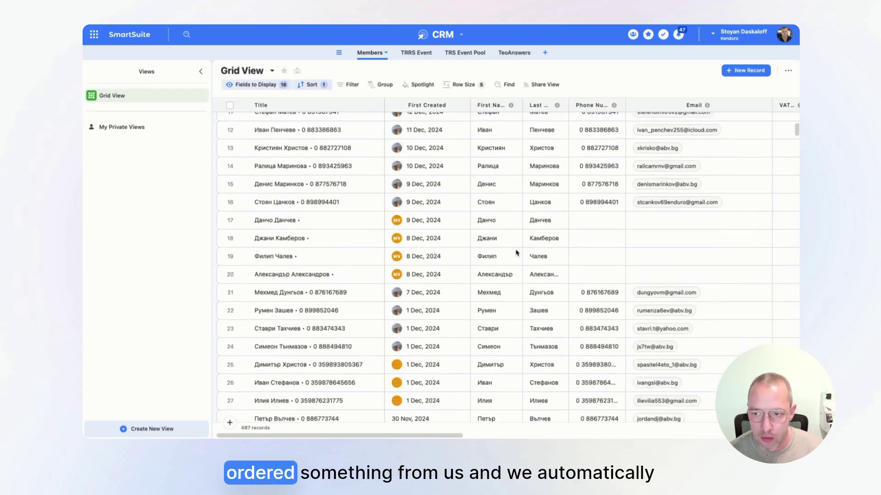
{"action": "scroll", "coordinate": [516, 252], "scroll_direction": "down", "scroll_amount": 20}
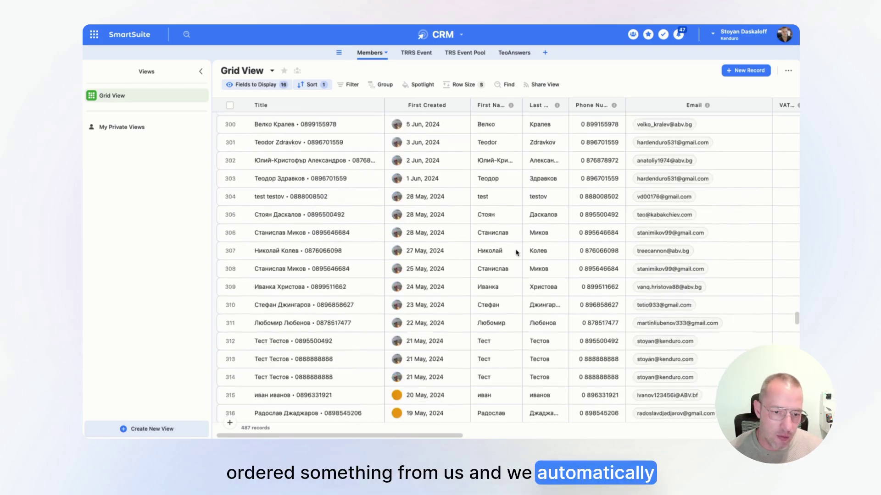
{"action": "scroll", "coordinate": [516, 253], "scroll_direction": "up", "scroll_amount": 20}
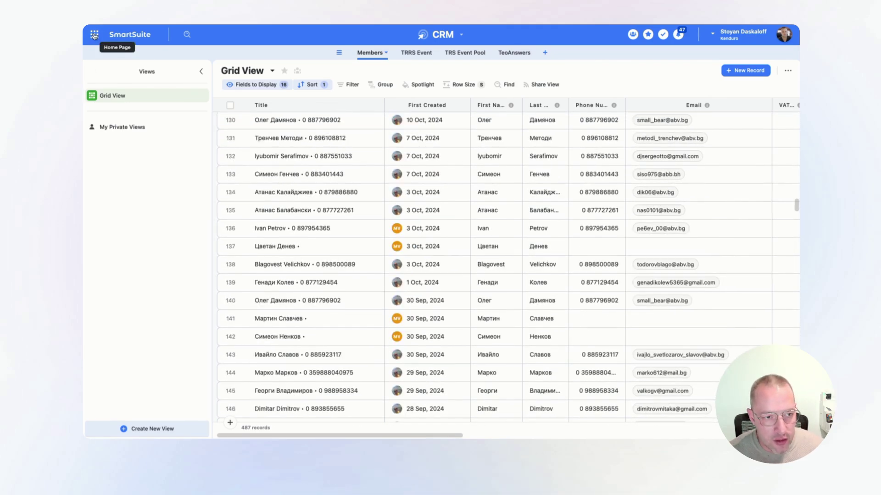
Leave CRM for the Kenduro home page showing favorites like DEV - Manufacturers and DEV -- CRM
{"action": "left_click", "coordinate": [94, 36]}
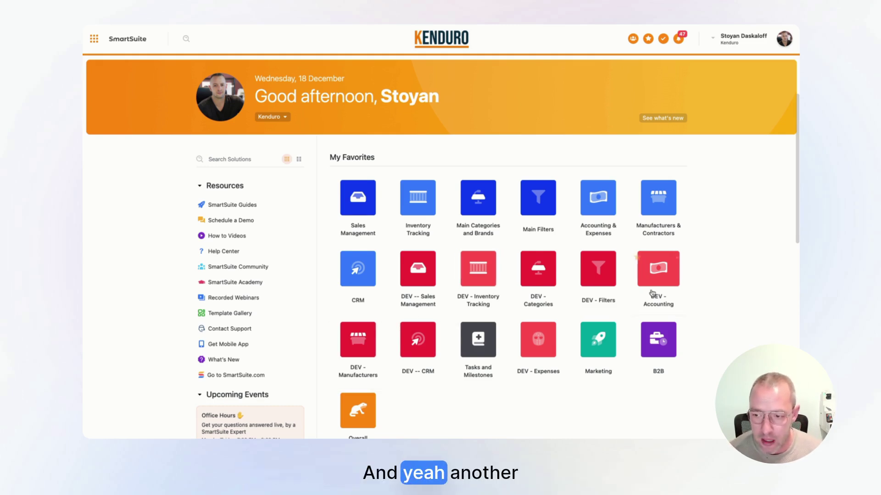
Browse Development ticket views: all, by priority, by milestone, ending on the Status and Priority kanban
{"action": "left_click", "coordinate": [477, 343]}
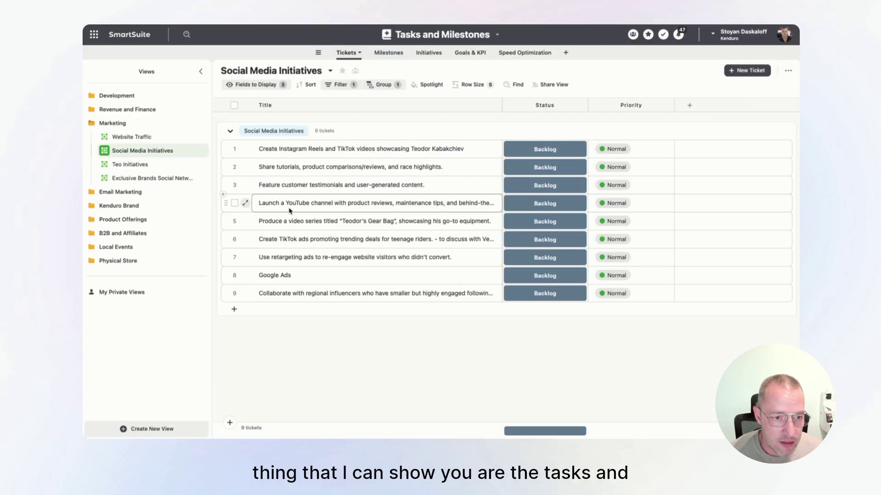
{"action": "left_click", "coordinate": [139, 96]}
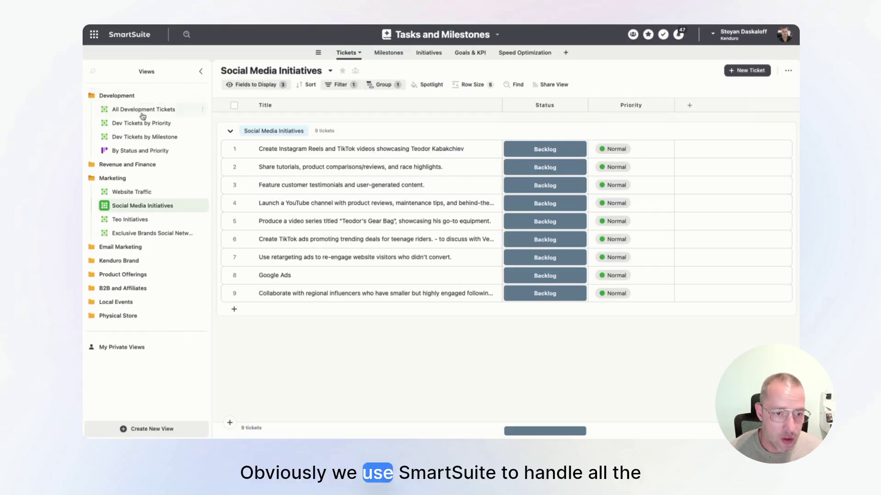
{"action": "left_click", "coordinate": [165, 109]}
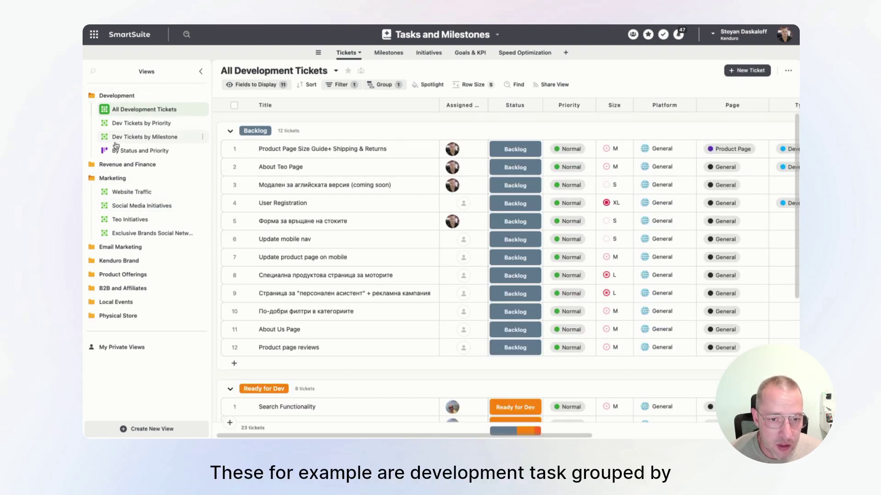
{"action": "left_click", "coordinate": [146, 124]}
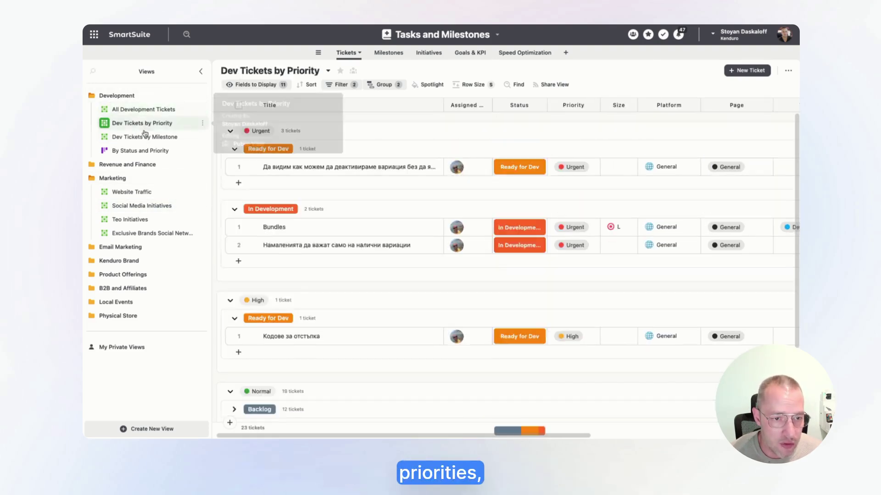
{"action": "left_click", "coordinate": [140, 139]}
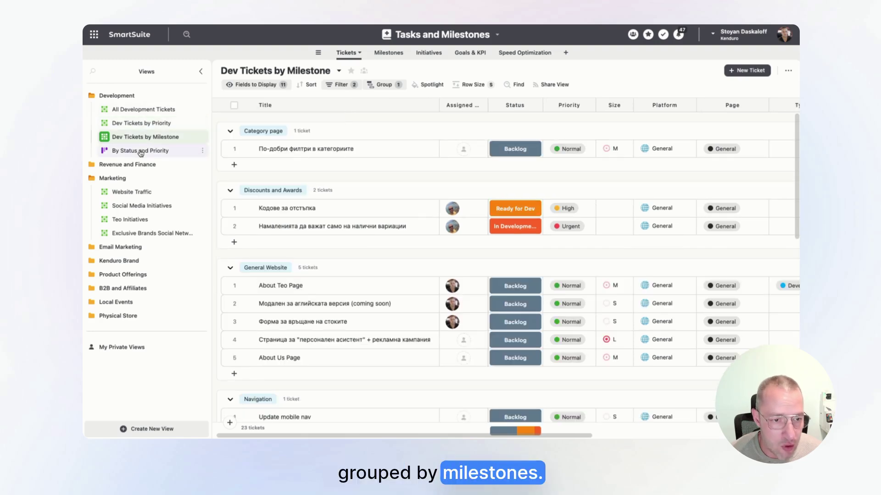
{"action": "left_click", "coordinate": [140, 151]}
{"action": "scroll", "coordinate": [406, 196], "scroll_direction": "right", "scroll_amount": 4}
{"action": "scroll", "coordinate": [406, 196], "scroll_direction": "left", "scroll_amount": 3}
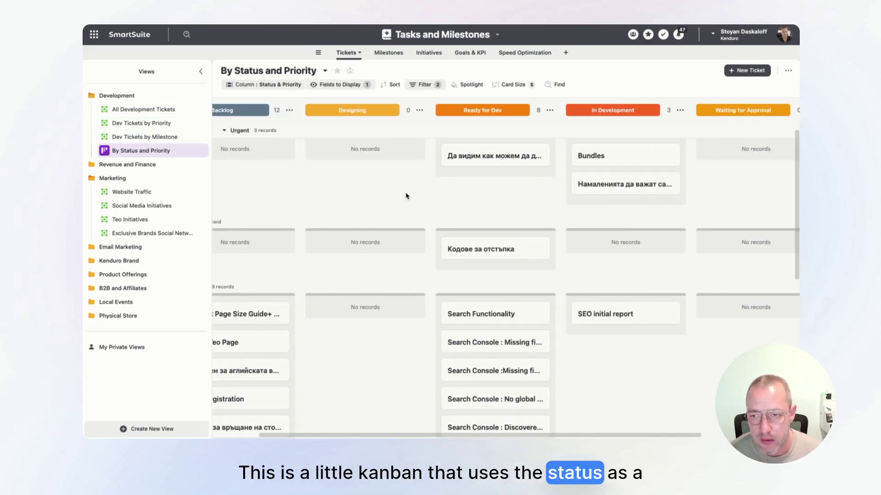
{"action": "scroll", "coordinate": [405, 197], "scroll_direction": "left", "scroll_amount": 2}
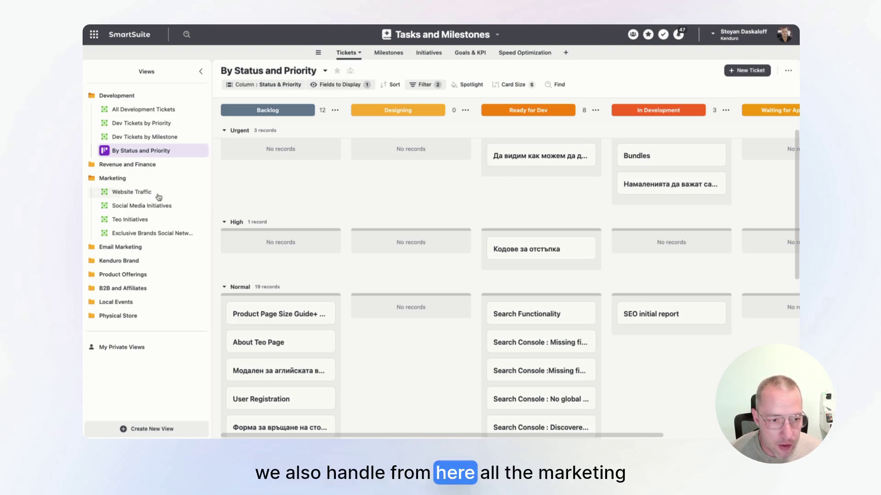
Browse Marketing's initiatives, Social Media, Exclusive Brands and Website Traffic ticket views, then collapse Marketing
{"action": "left_click", "coordinate": [170, 219]}
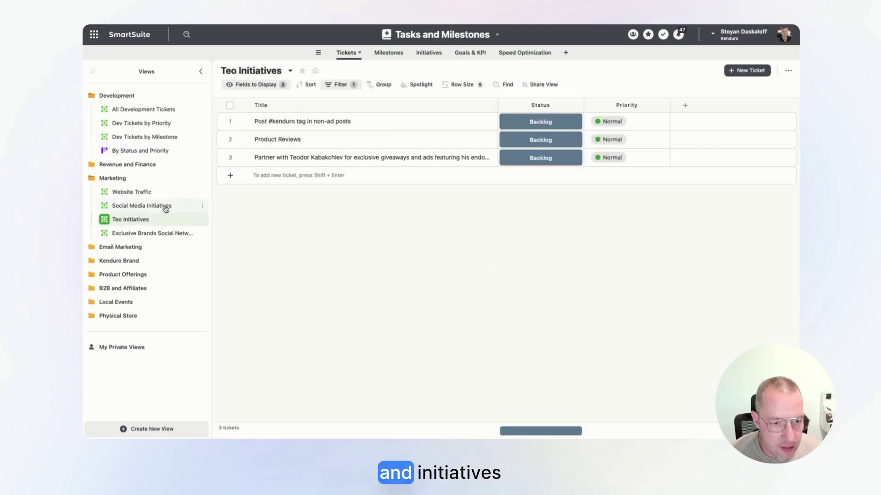
{"action": "left_click", "coordinate": [166, 207]}
{"action": "left_click", "coordinate": [147, 233]}
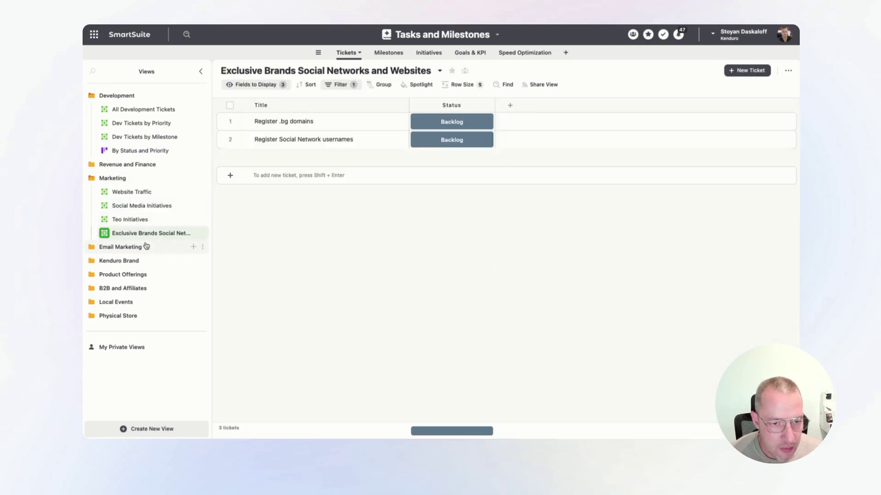
{"action": "left_click", "coordinate": [148, 193]}
{"action": "left_click", "coordinate": [141, 178]}
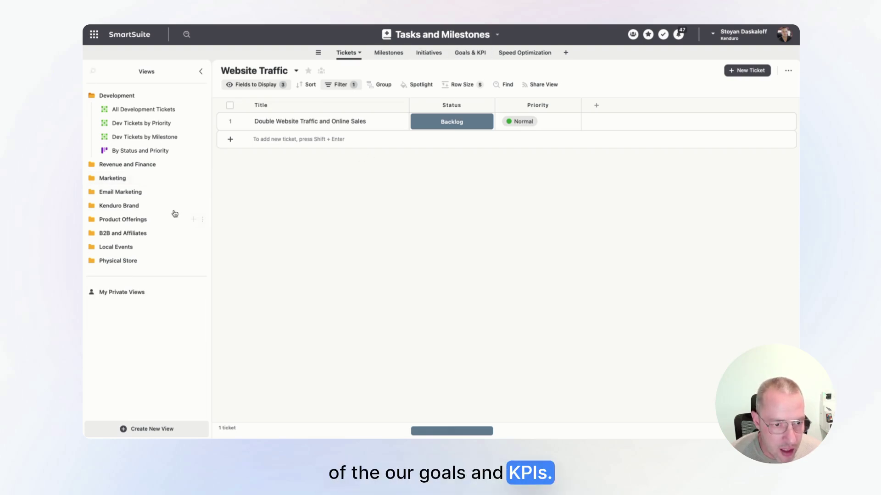
Expand Email Marketing and Marketing, show Social Media Initiatives tickets, then return home
{"action": "left_click", "coordinate": [140, 194]}
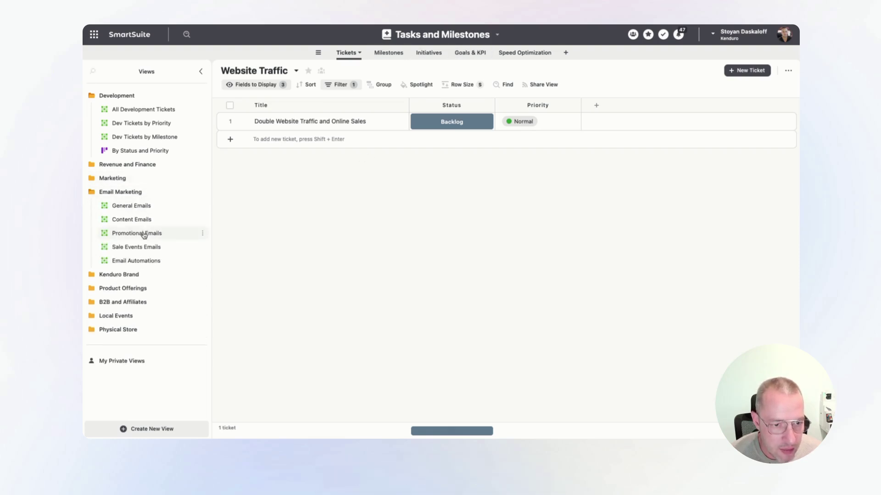
{"action": "left_click", "coordinate": [132, 180]}
{"action": "left_click", "coordinate": [146, 207]}
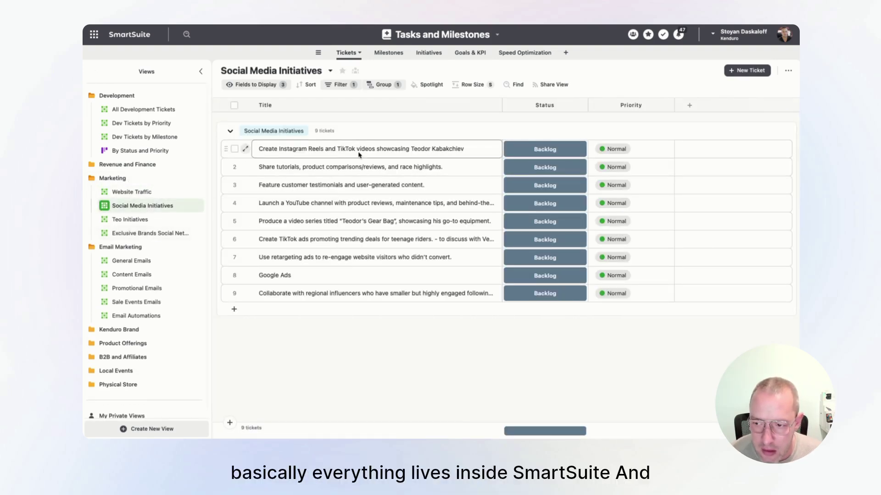
{"action": "left_click", "coordinate": [93, 39]}
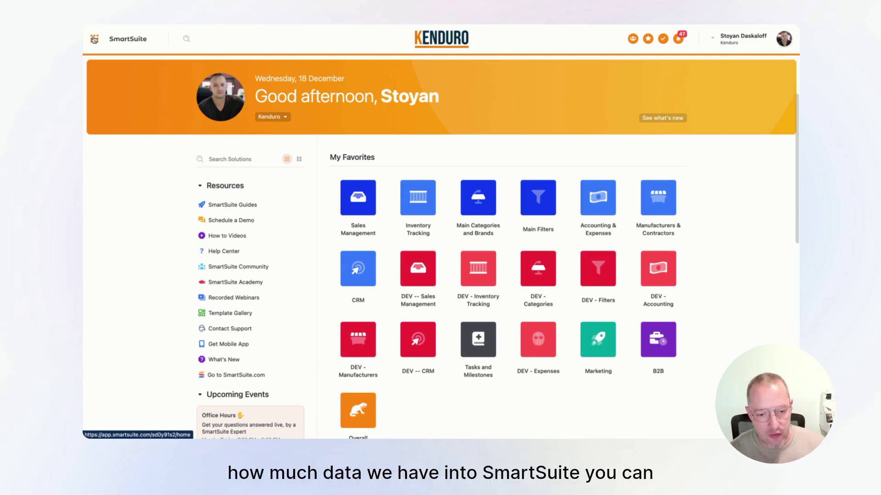
Open Overall Management's Финанси dashboard and review the Общо Продажби sales overview
{"action": "left_click", "coordinate": [349, 414]}
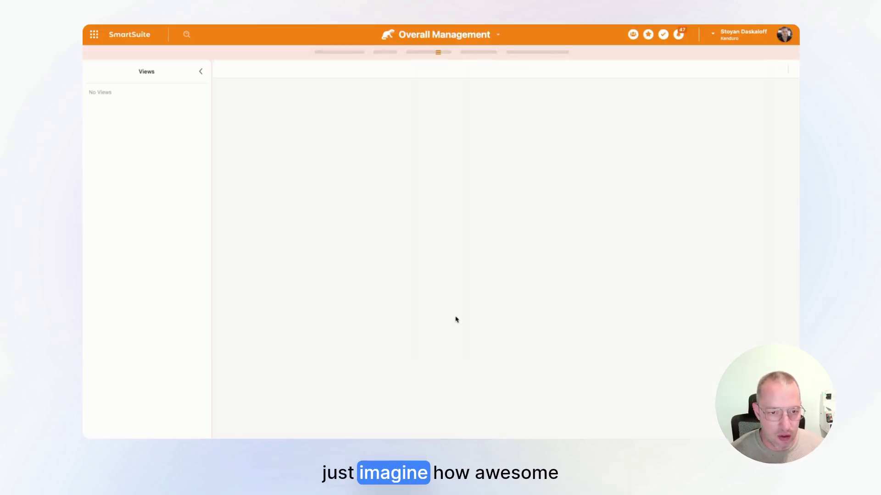
{"action": "left_click", "coordinate": [142, 109]}
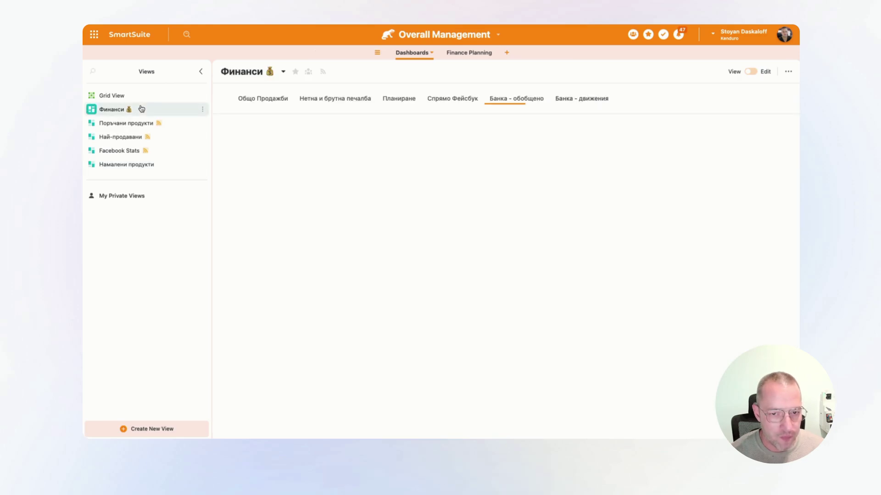
{"action": "left_click", "coordinate": [278, 98]}
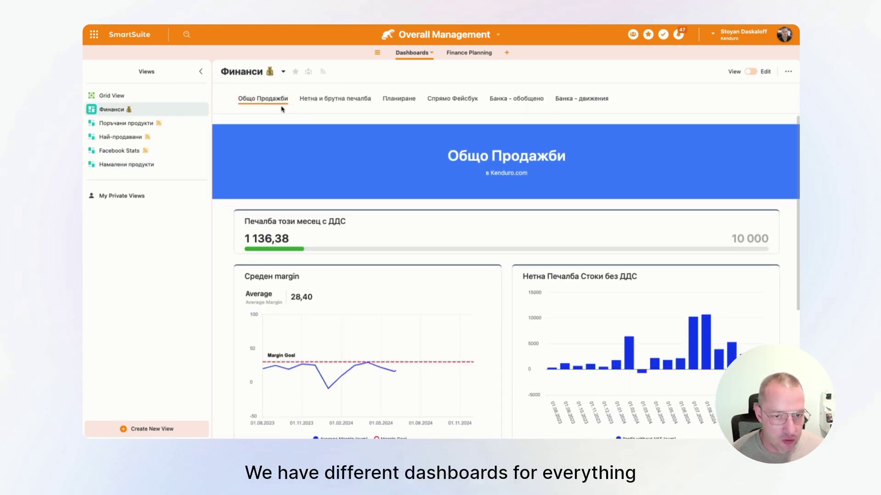
{"action": "scroll", "coordinate": [288, 130], "scroll_direction": "down", "scroll_amount": 1}
{"action": "scroll", "coordinate": [289, 133], "scroll_direction": "down", "scroll_amount": 5}
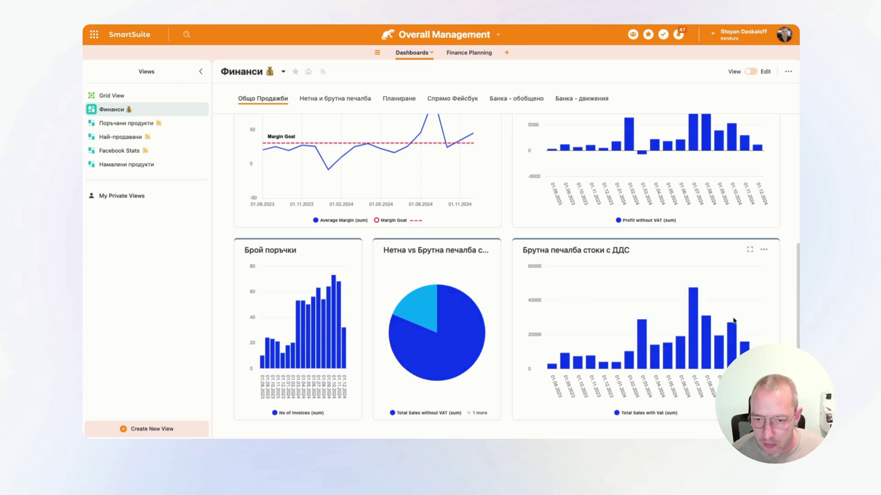
{"action": "scroll", "coordinate": [563, 146], "scroll_direction": "up", "scroll_amount": 3}
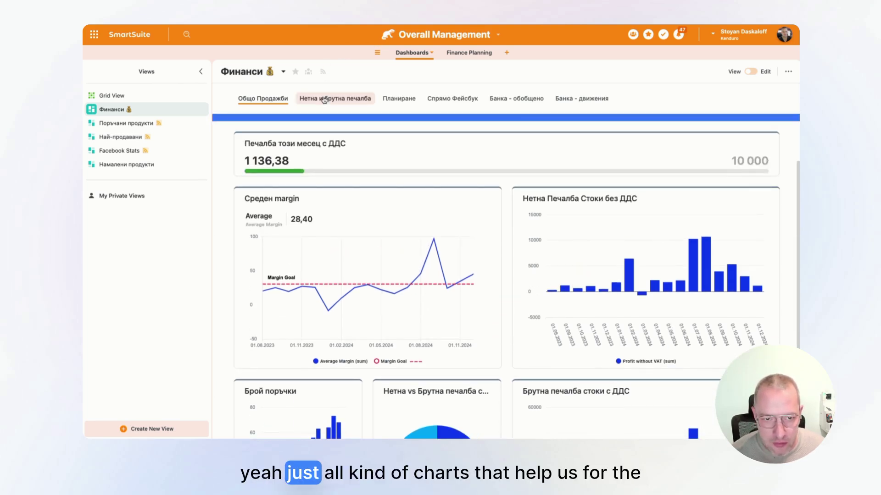
View the Планиране, Спрямо Фейсбук and Банка tabs, then the Поръчани продукти dashboard
{"action": "left_click", "coordinate": [408, 100]}
{"action": "left_click", "coordinate": [435, 100]}
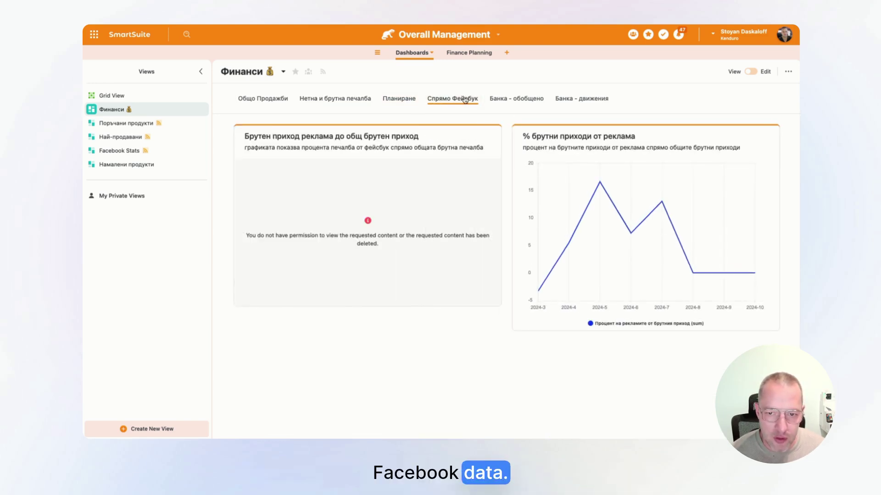
{"action": "left_click", "coordinate": [499, 100]}
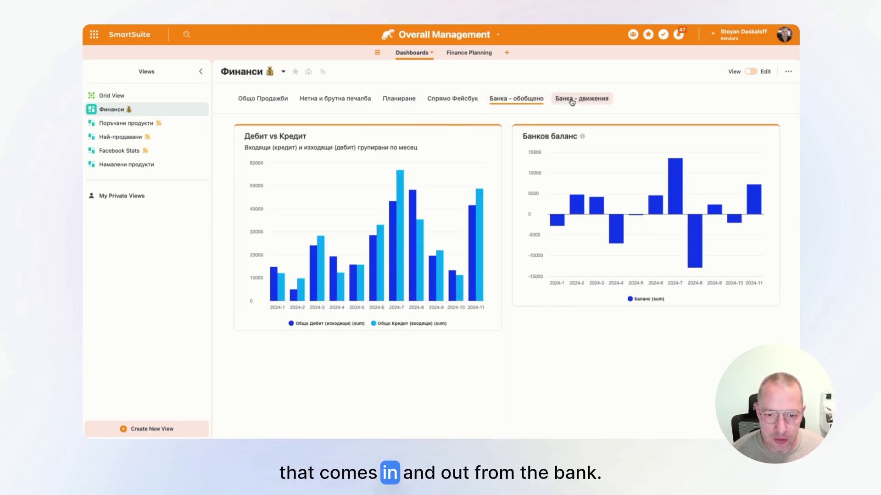
{"action": "left_click", "coordinate": [570, 99]}
{"action": "left_click", "coordinate": [122, 123]}
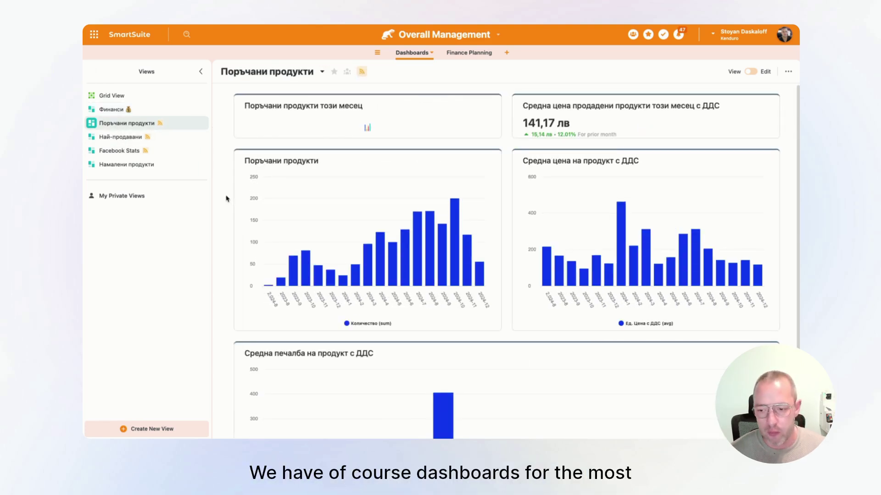
Review the Най-продавани best-sellers dashboard
{"action": "scroll", "coordinate": [226, 198], "scroll_direction": "down", "scroll_amount": 3}
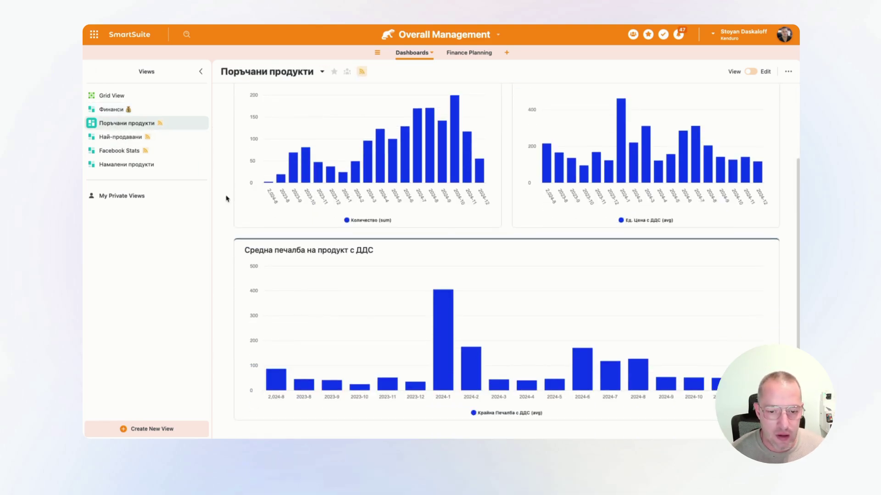
{"action": "left_click", "coordinate": [165, 139]}
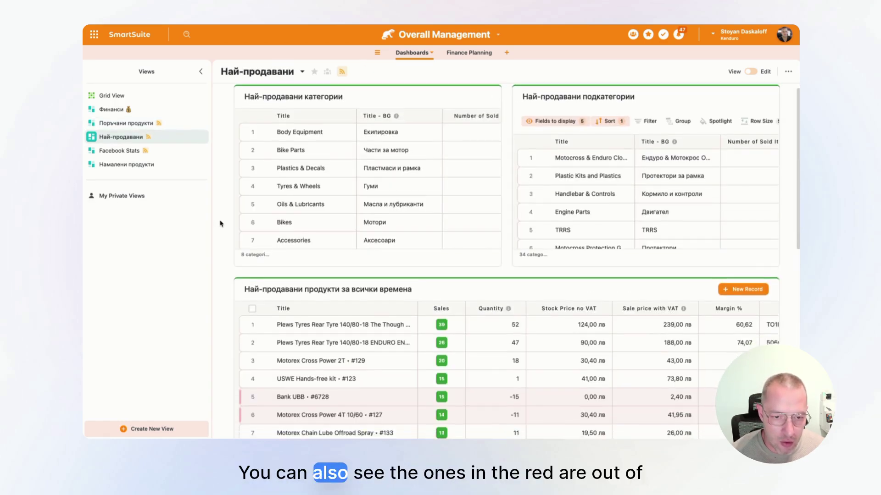
{"action": "scroll", "coordinate": [248, 275], "scroll_direction": "down", "scroll_amount": 3}
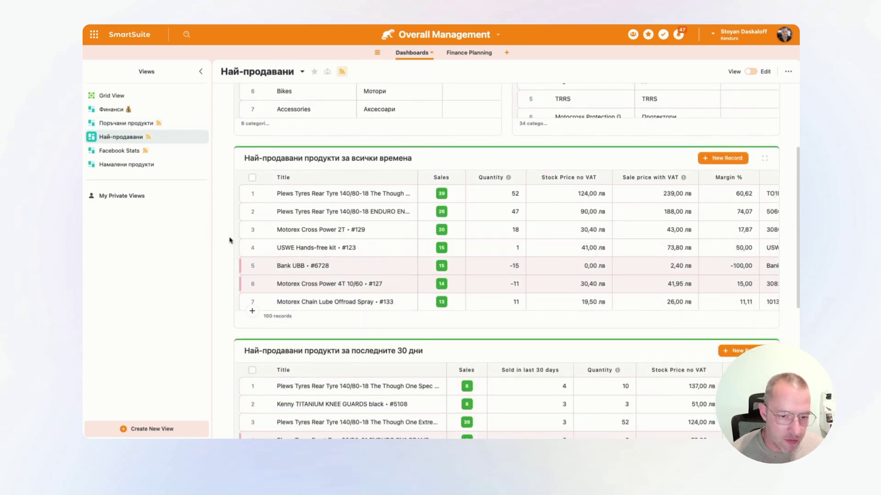
{"action": "scroll", "coordinate": [232, 241], "scroll_direction": "down", "scroll_amount": 3}
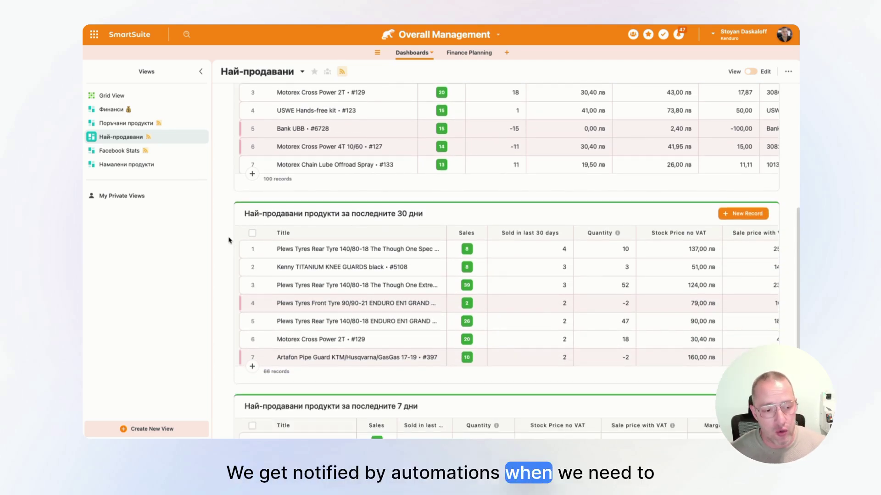
Review the Facebook Stats dashboard, then the Намалени продукти discount pie charts
{"action": "left_click", "coordinate": [161, 150]}
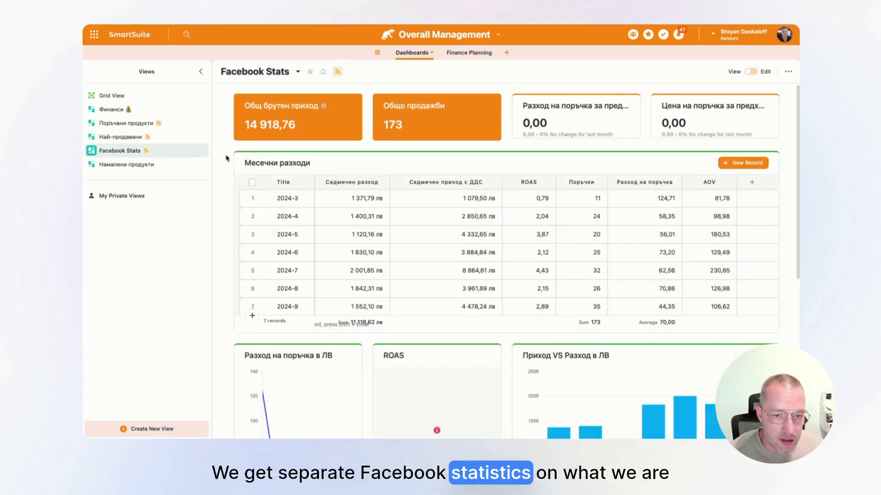
{"action": "scroll", "coordinate": [227, 159], "scroll_direction": "down", "scroll_amount": 5}
{"action": "scroll", "coordinate": [226, 158], "scroll_direction": "up", "scroll_amount": 5}
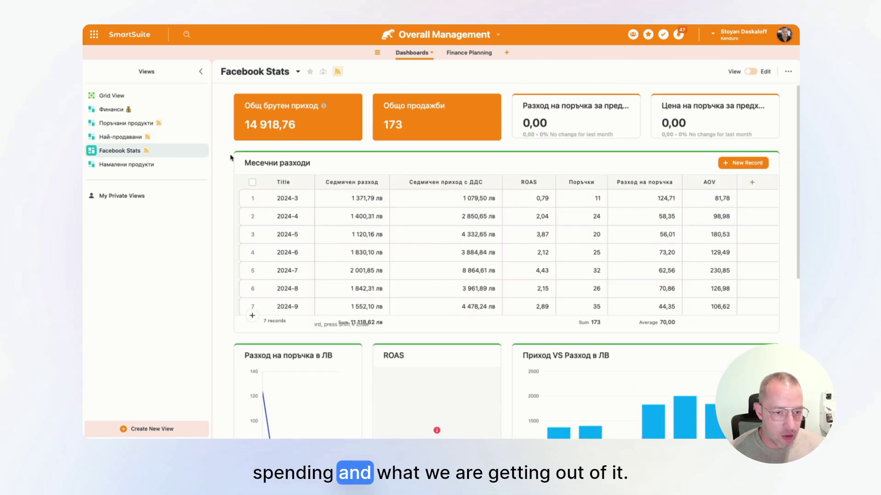
{"action": "left_click", "coordinate": [169, 166]}
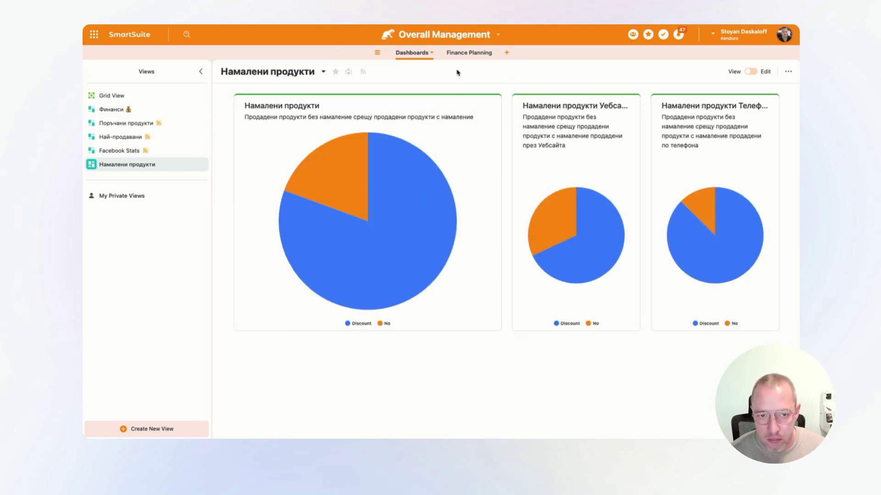
{"action": "left_click", "coordinate": [94, 35]}
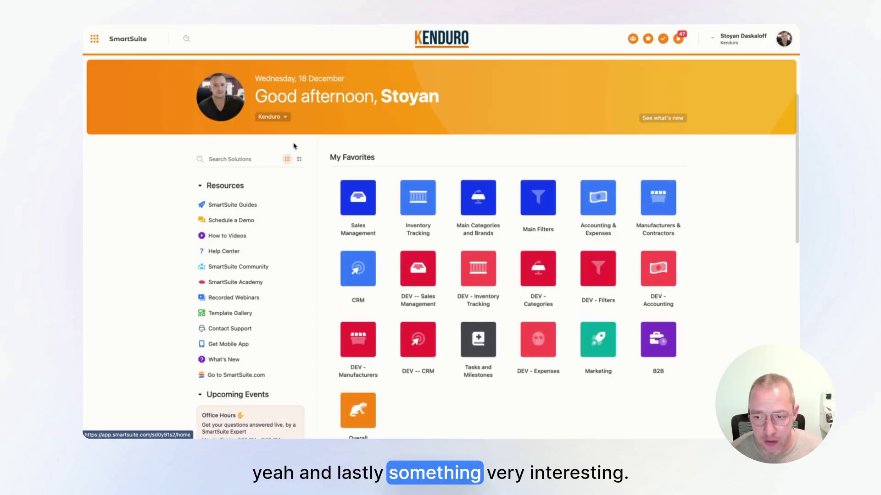
{"action": "left_click", "coordinate": [426, 214]}
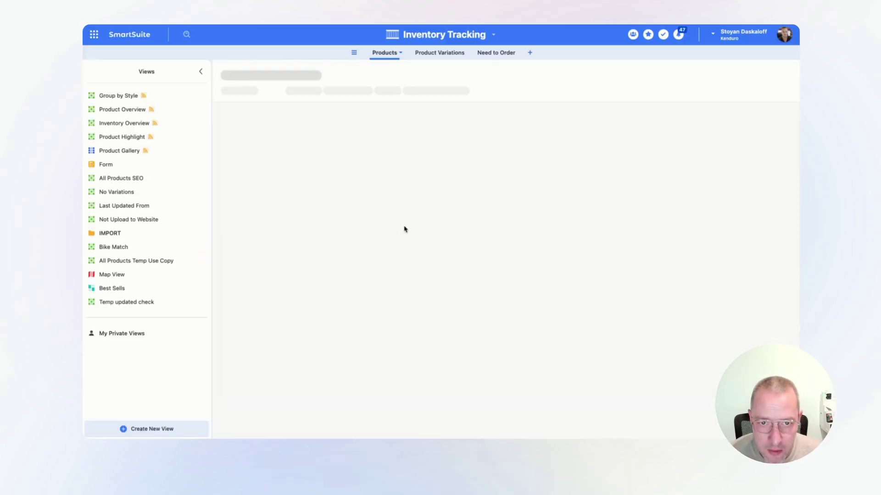
{"action": "left_click", "coordinate": [431, 54]}
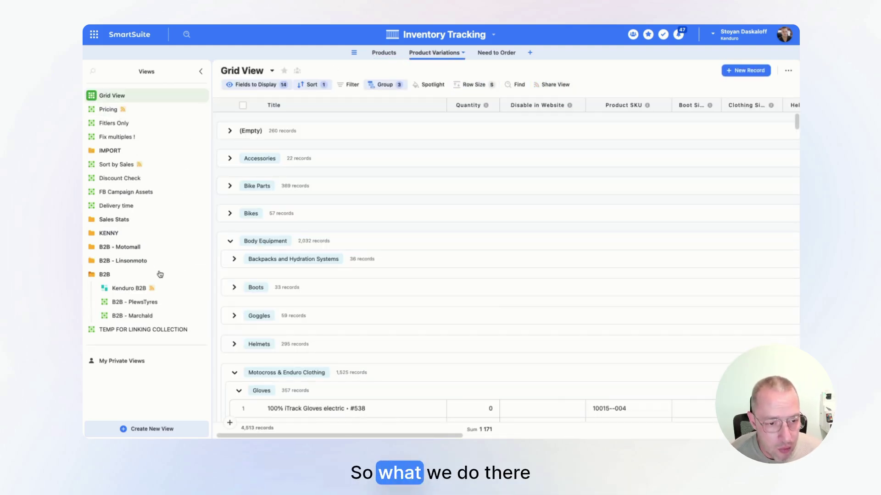
{"action": "left_click", "coordinate": [158, 275]}
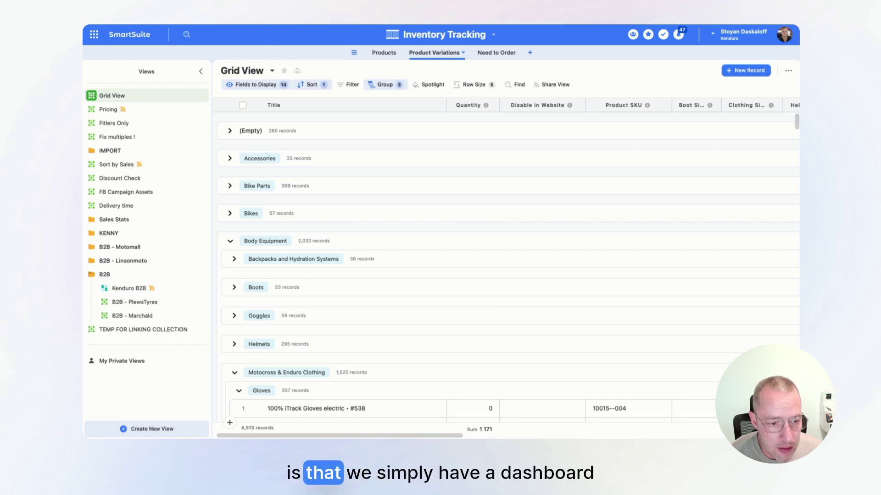
{"action": "left_click", "coordinate": [178, 293]}
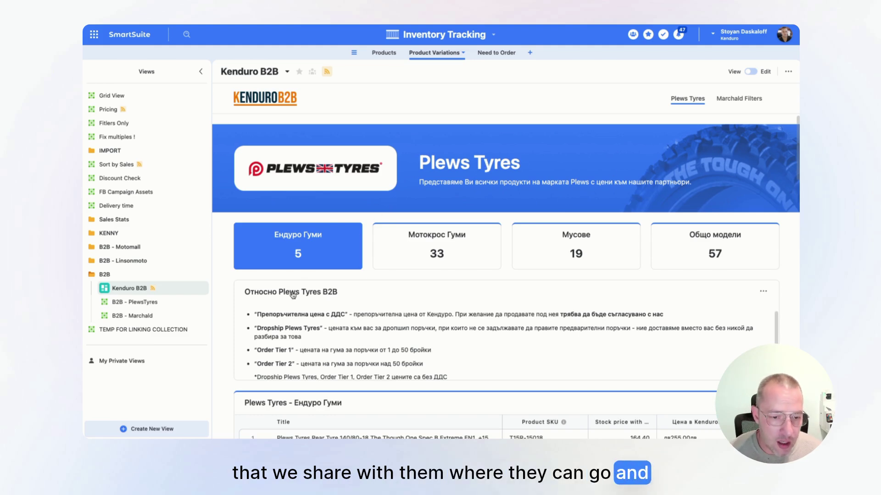
{"action": "scroll", "coordinate": [229, 267], "scroll_direction": "down", "scroll_amount": 1}
{"action": "scroll", "coordinate": [229, 267], "scroll_direction": "down", "scroll_amount": 6}
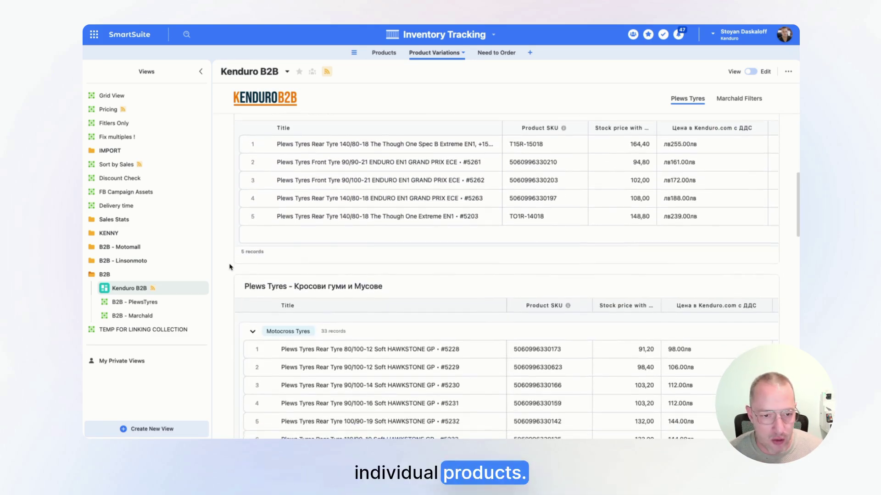
{"action": "scroll", "coordinate": [496, 213], "scroll_direction": "right", "scroll_amount": 2}
{"action": "scroll", "coordinate": [497, 213], "scroll_direction": "right", "scroll_amount": 3}
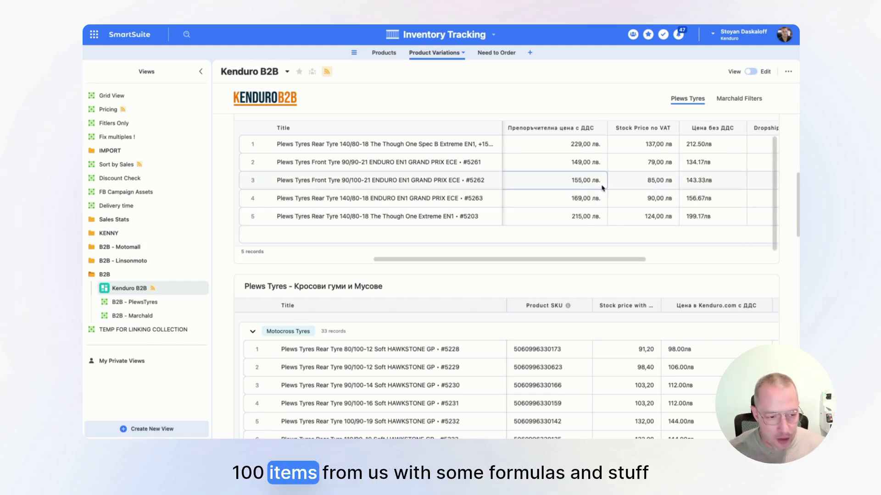
{"action": "scroll", "coordinate": [602, 188], "scroll_direction": "left", "scroll_amount": 3}
{"action": "scroll", "coordinate": [602, 188], "scroll_direction": "left", "scroll_amount": 3}
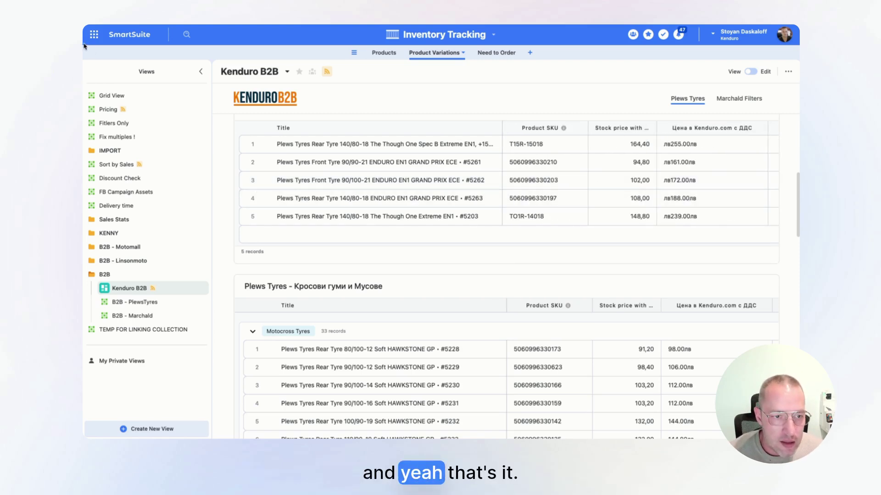
{"action": "left_click", "coordinate": [94, 35]}
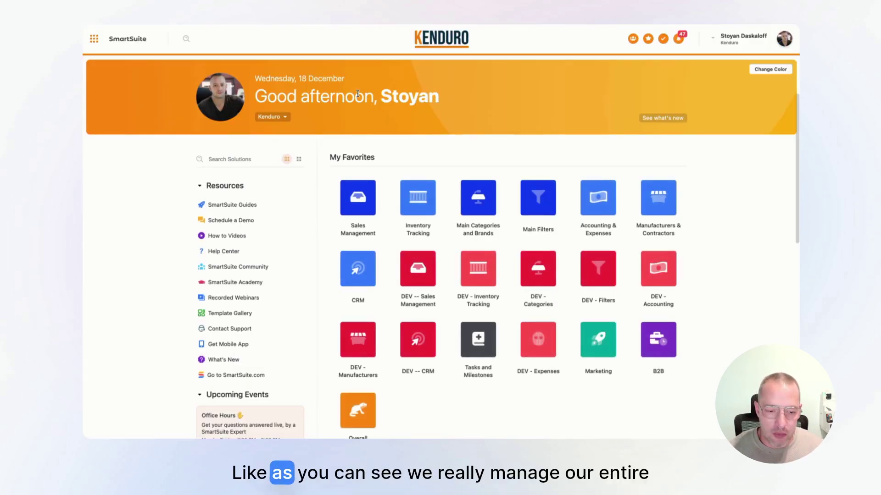